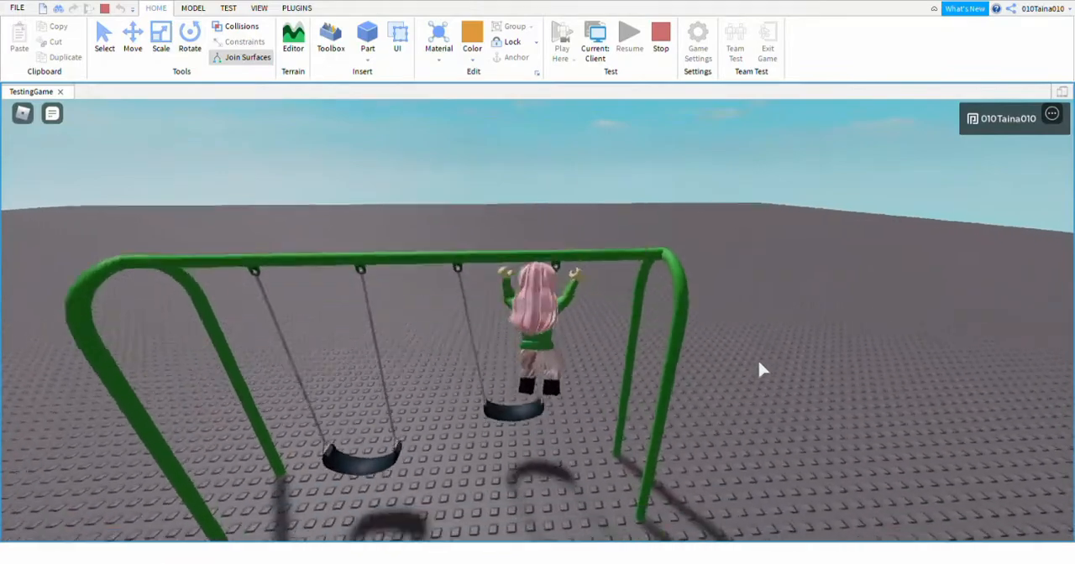
Try out the green and orange swing sets with the character in the running playtest, and stop the test.
right_drag(759, 362, 736, 338)
key(w)
key(w)
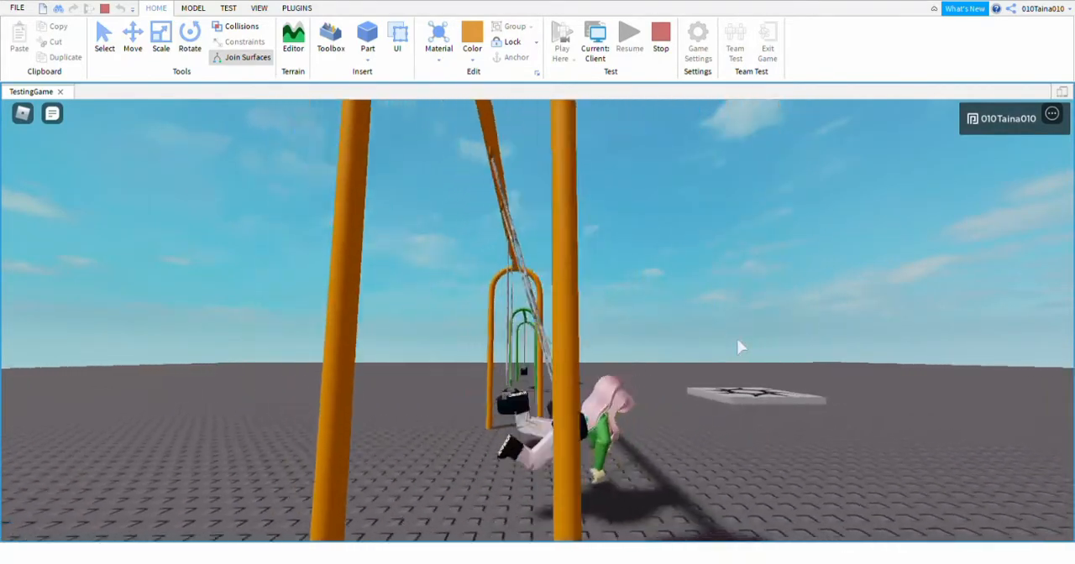
right_drag(737, 339, 740, 346)
key(space)
key(w)
key(space)
key(w)
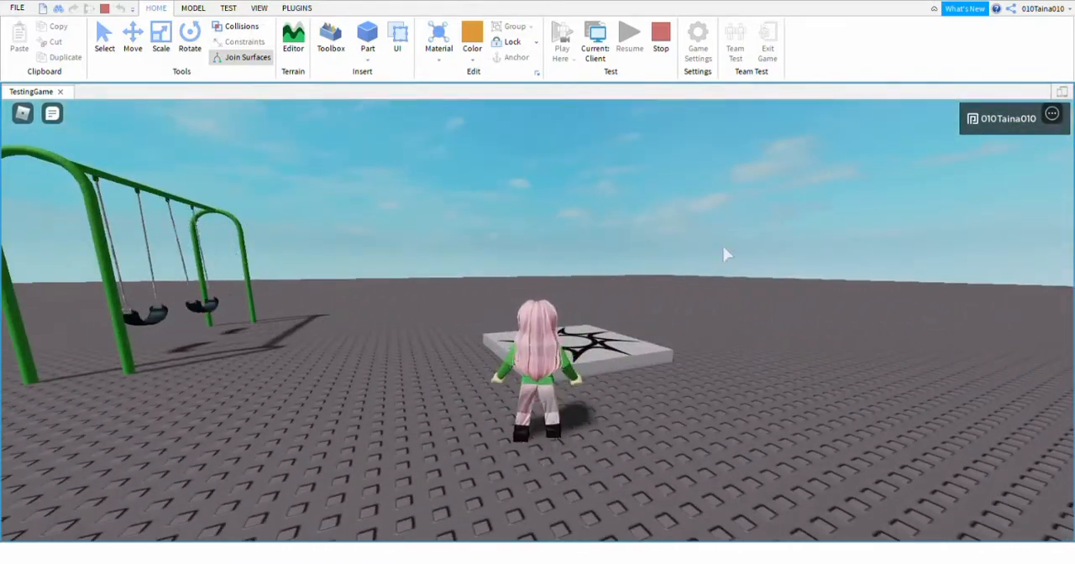
click(665, 36)
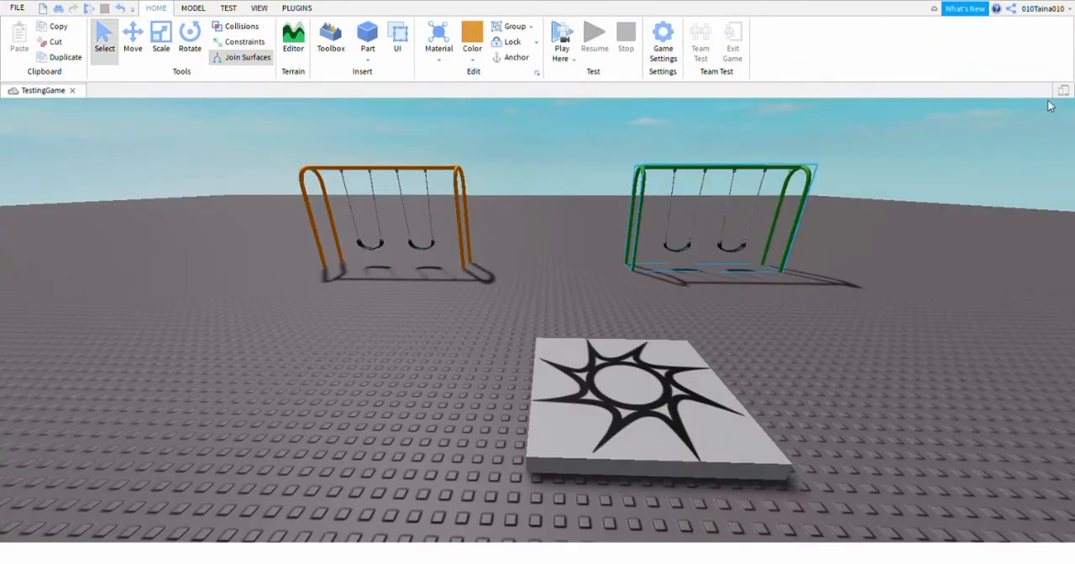
Show the Explorer, Properties and Output windows, and reduce the height of the Output window.
click(259, 8)
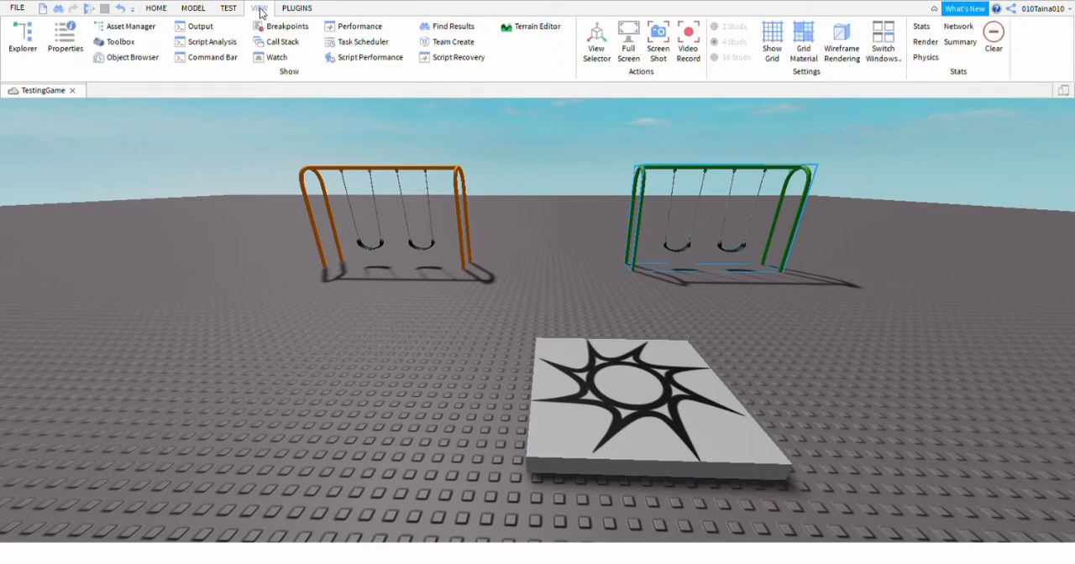
click(16, 34)
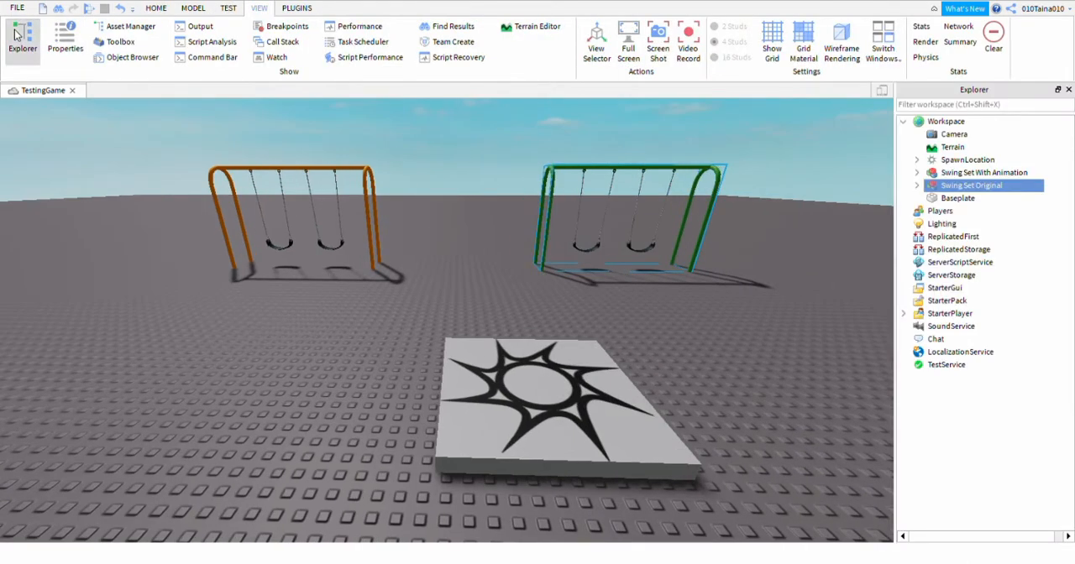
click(72, 39)
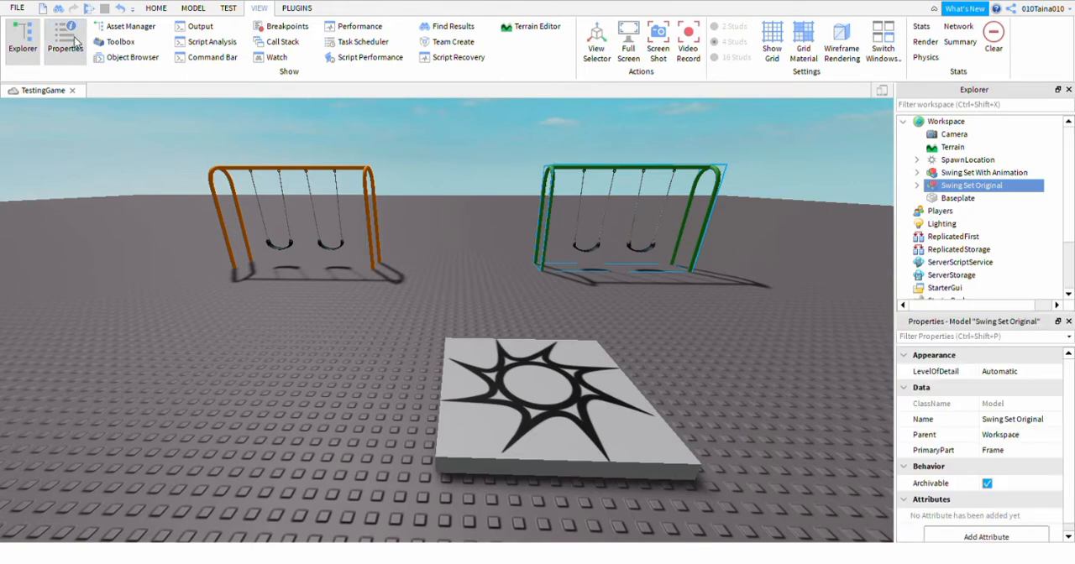
click(195, 30)
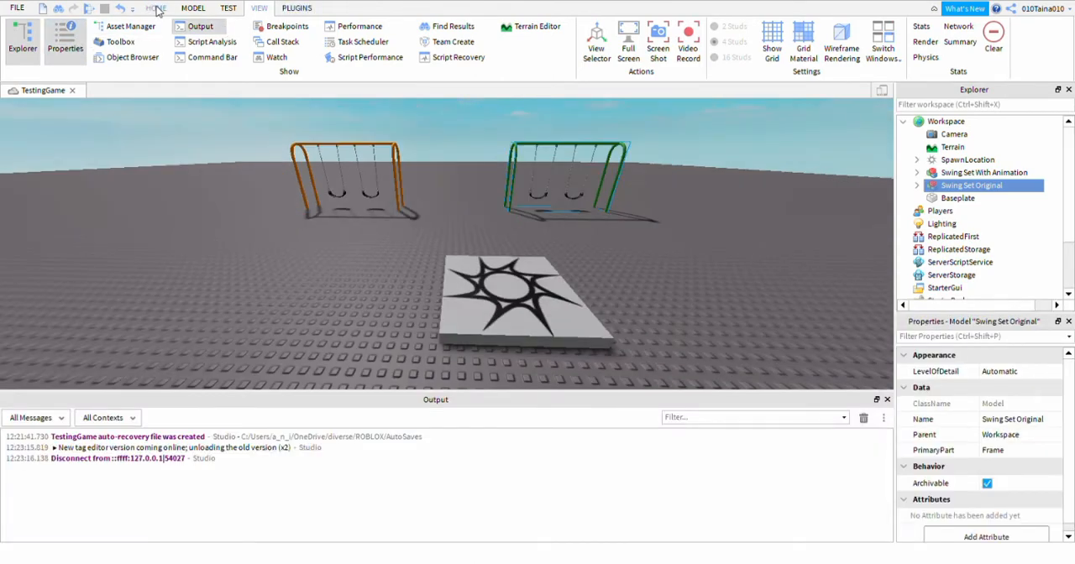
click(158, 9)
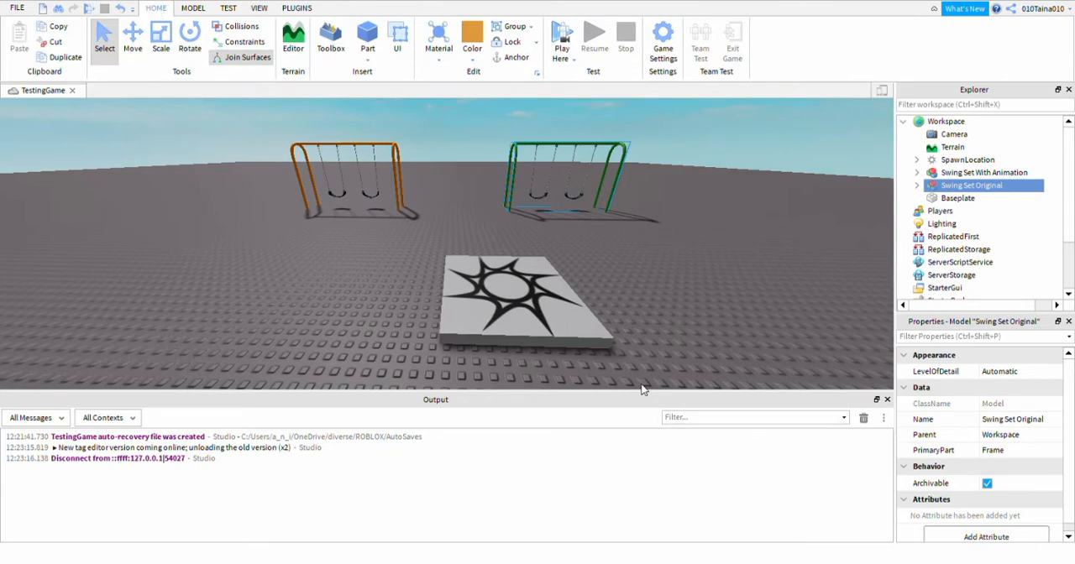
drag(641, 389, 658, 472)
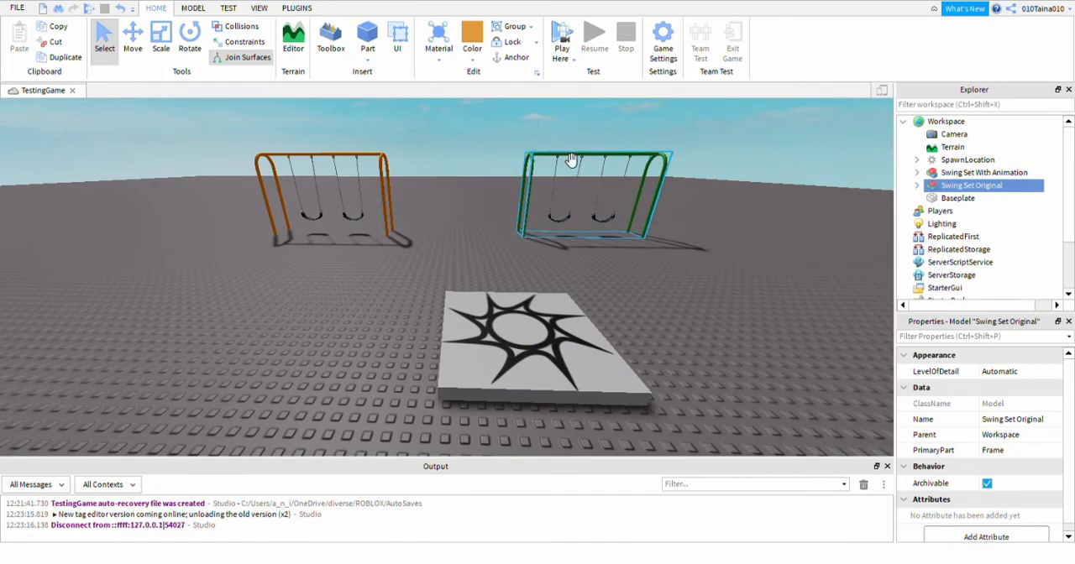
Search the Toolbox models for "swing" to locate the Swing Set model, and close the Toolbox.
click(326, 47)
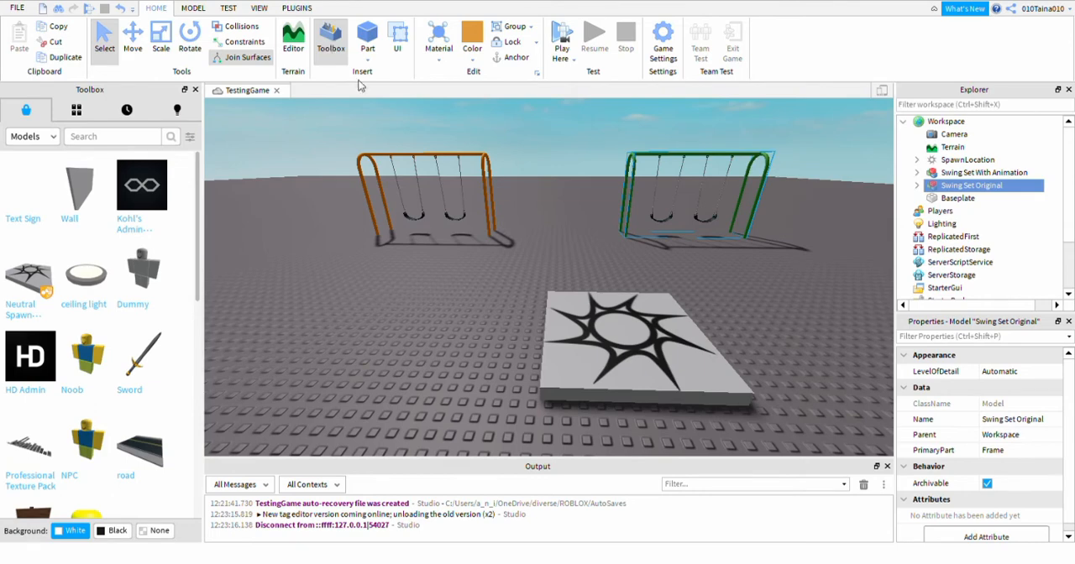
click(130, 140)
text(sw)
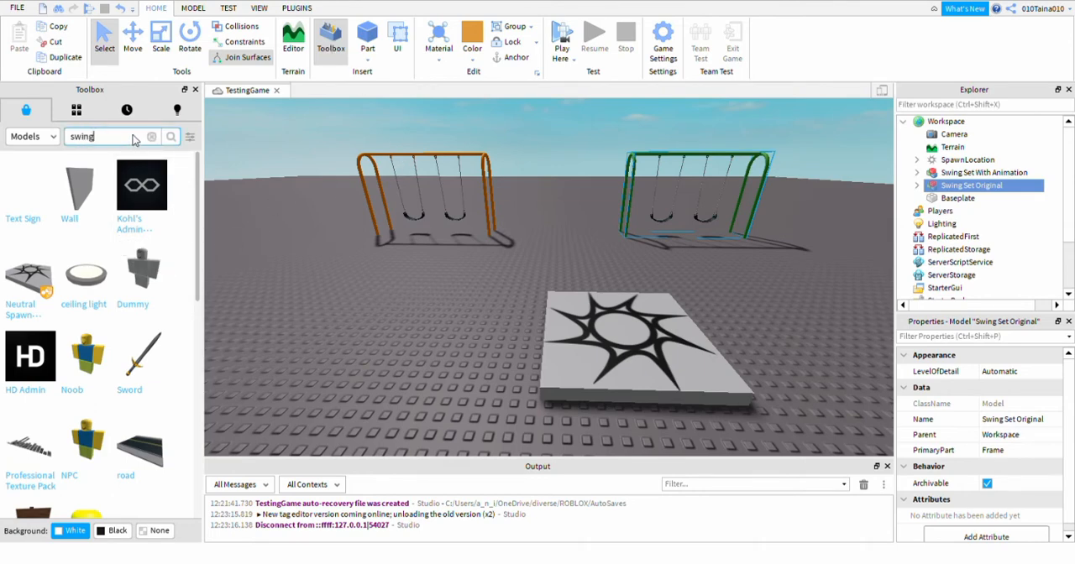
text(ing)
key(Return)
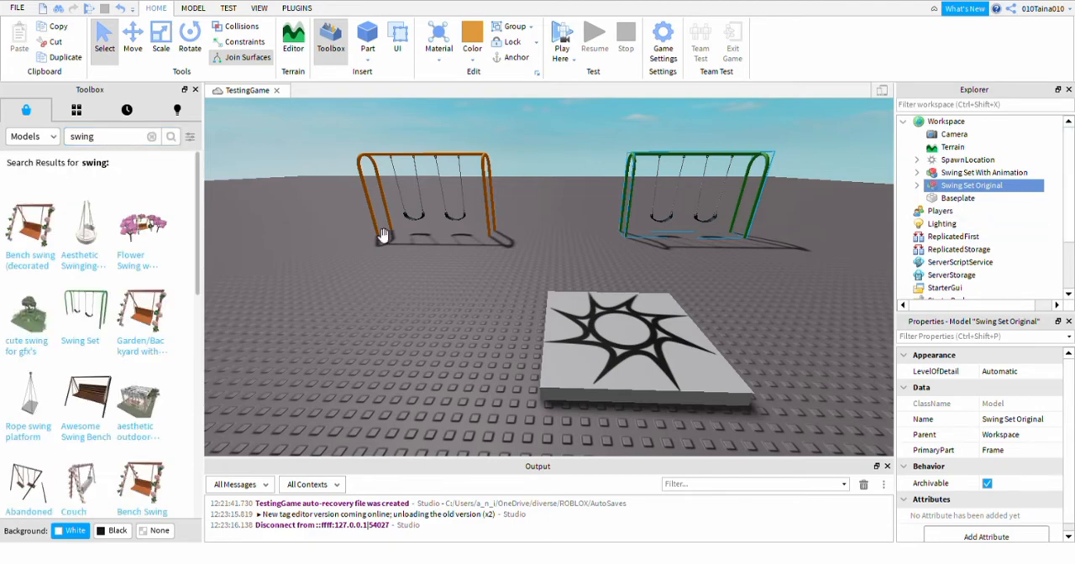
mouse_move(84, 311)
click(195, 90)
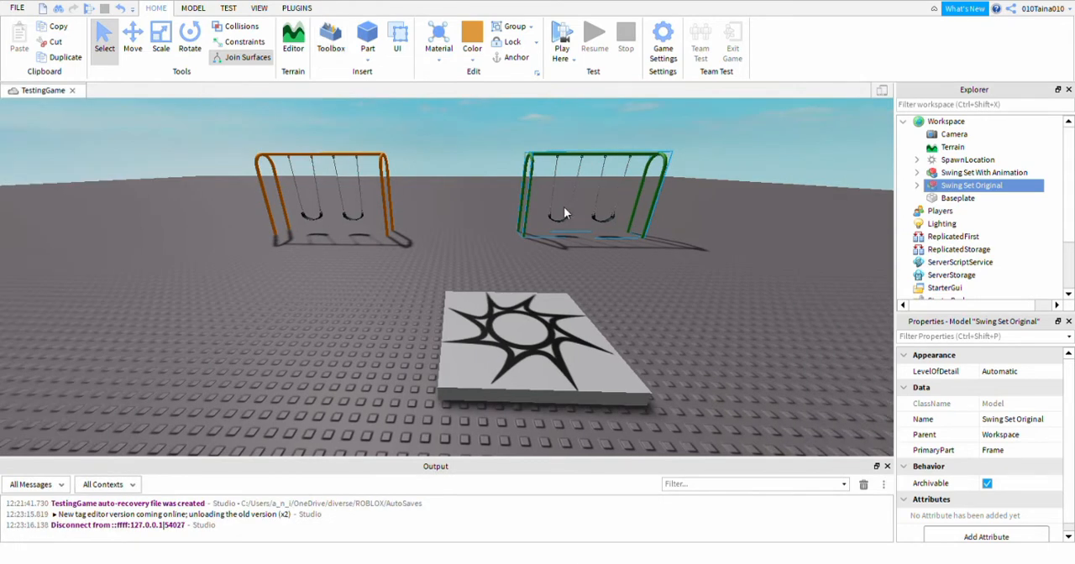
Select the orange Swing Set With Animation and expand it and its Swing1 model to view their contents.
mouse_move(991, 192)
click(382, 158)
mouse_move(949, 179)
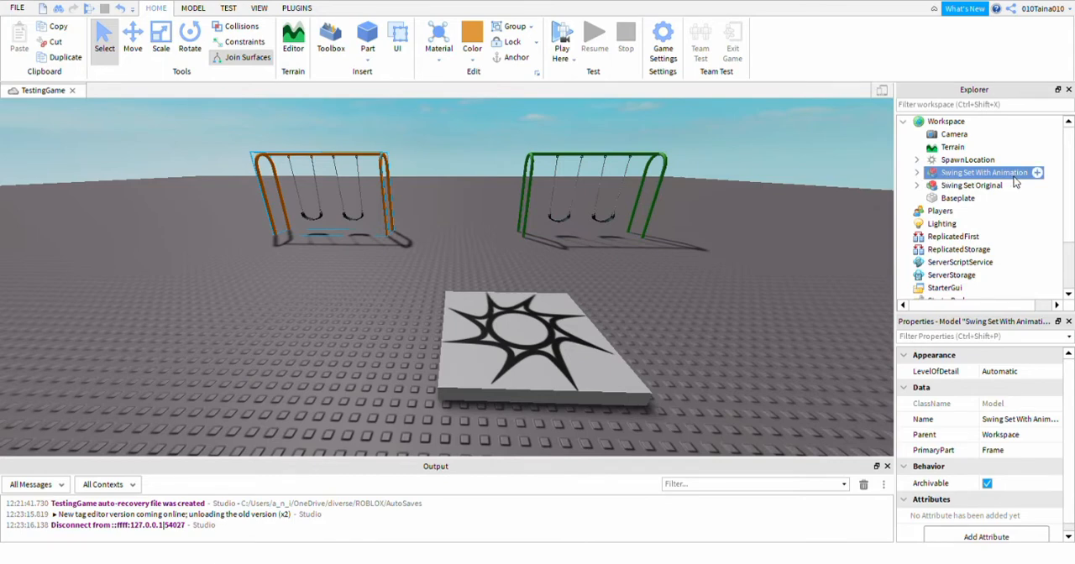
click(919, 173)
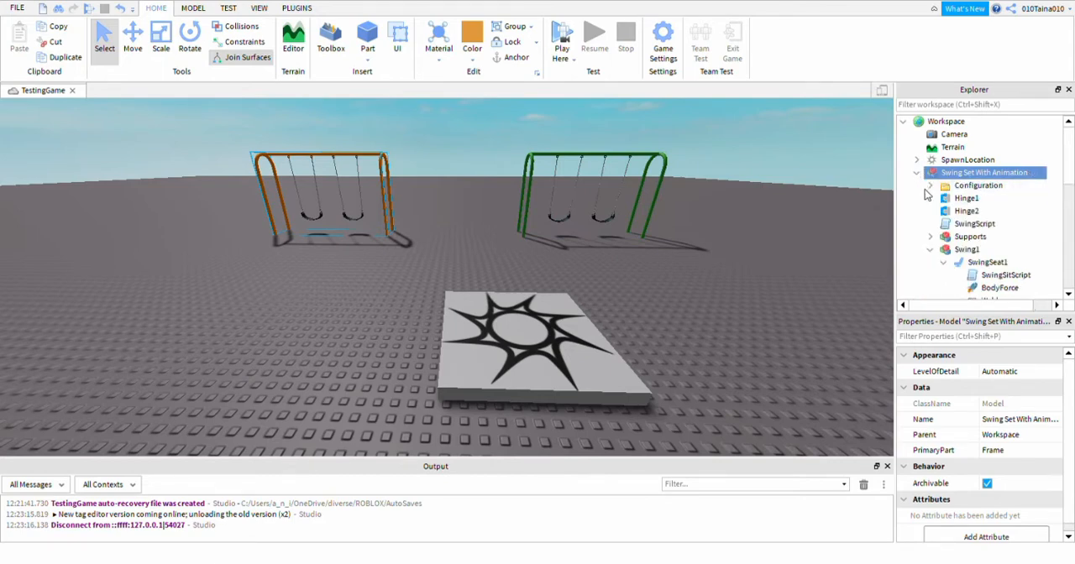
click(929, 250)
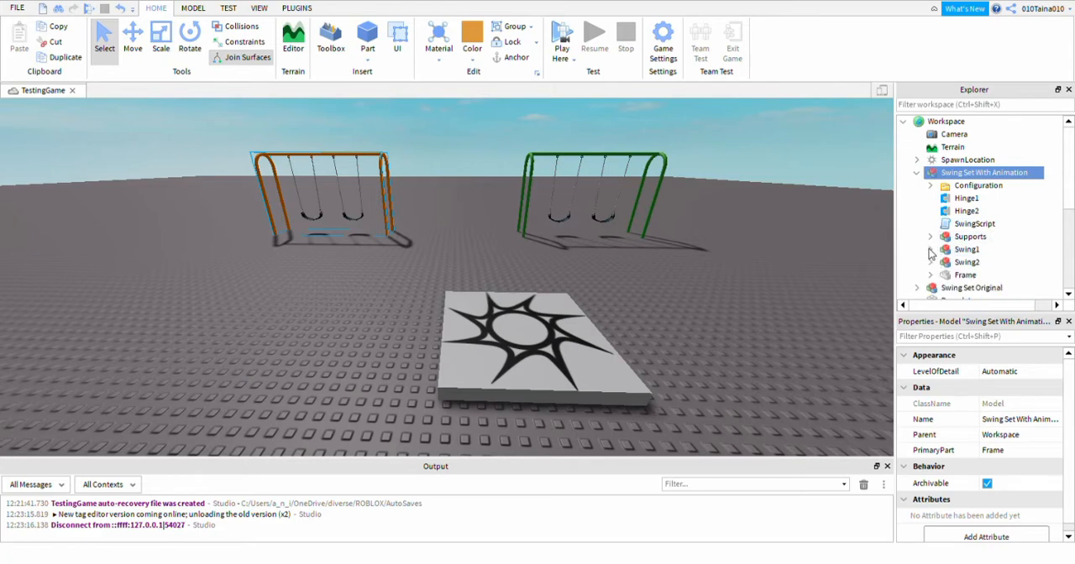
click(954, 252)
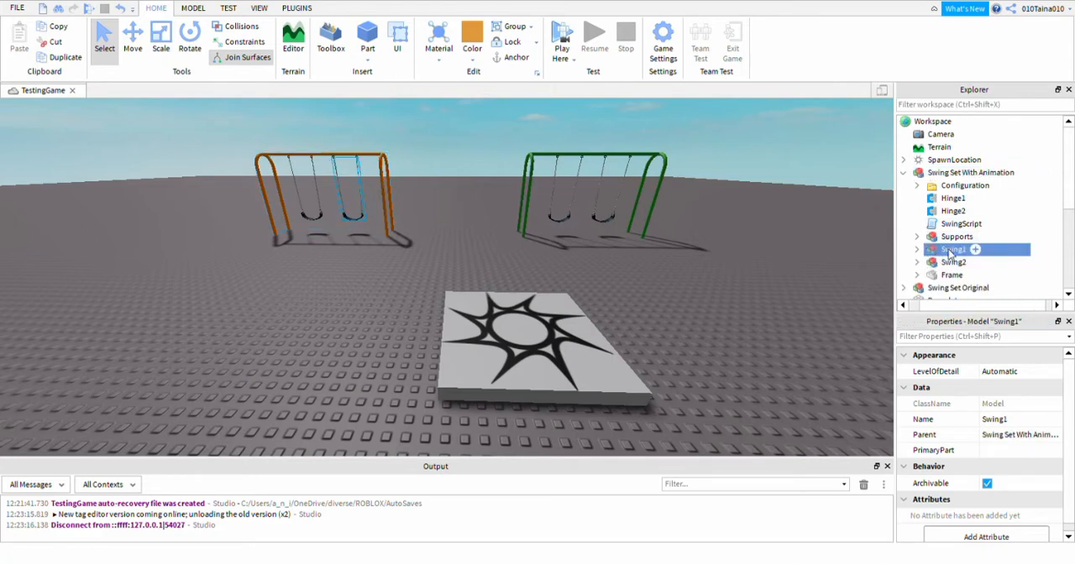
click(917, 249)
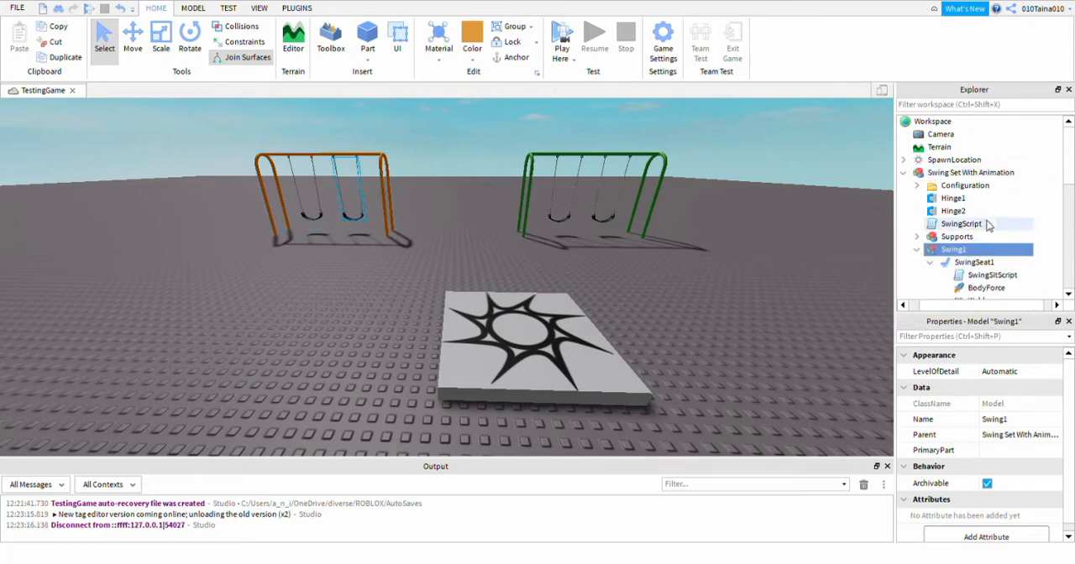
Inspect the SwingSitScript and SwingSit animation inside SwingSeat1 of the animated swing set, and collapse that model.
scroll(924, 244, down, 1)
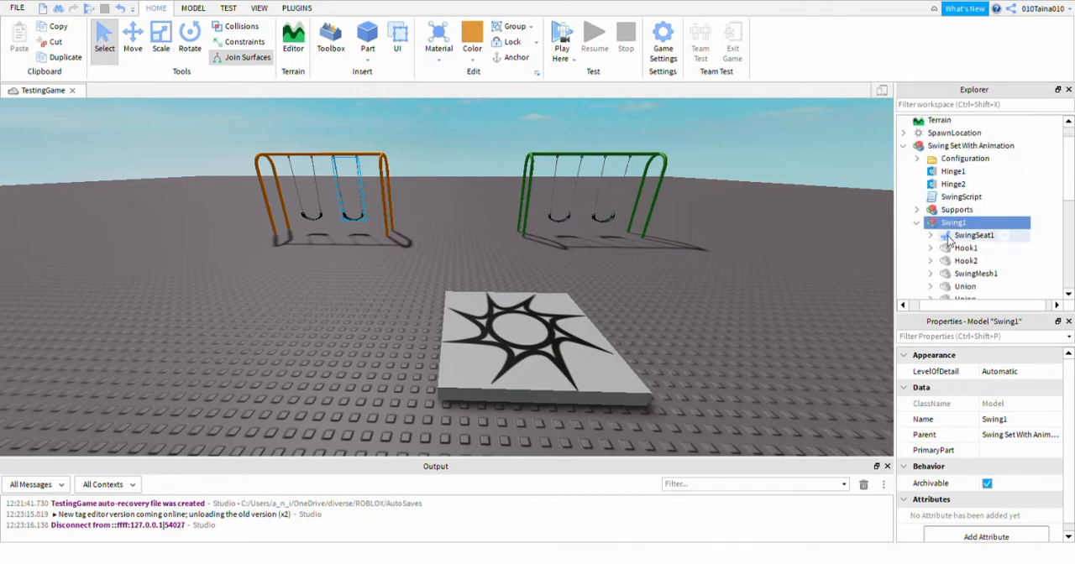
click(966, 237)
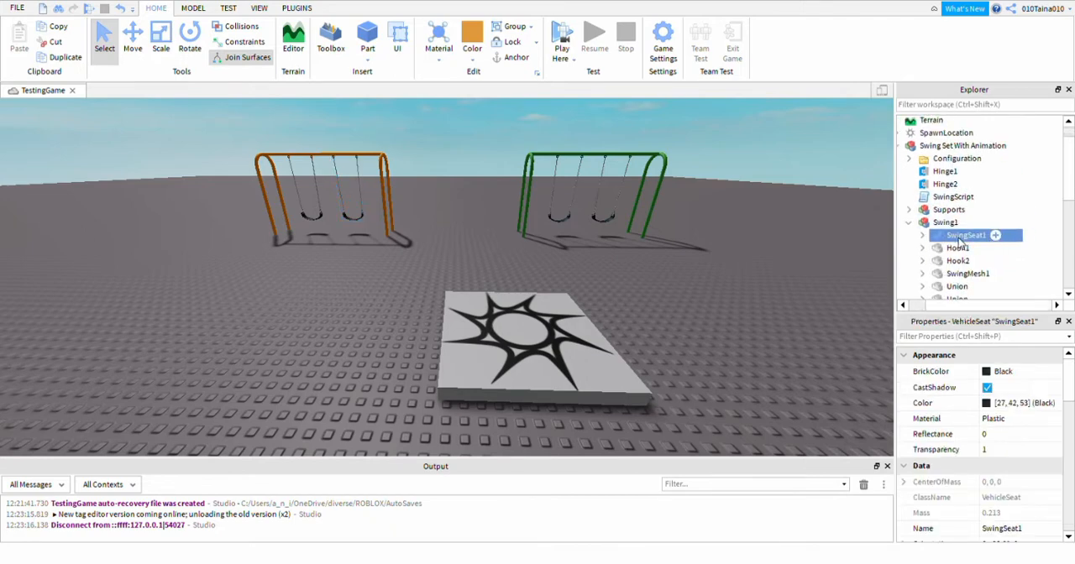
click(922, 236)
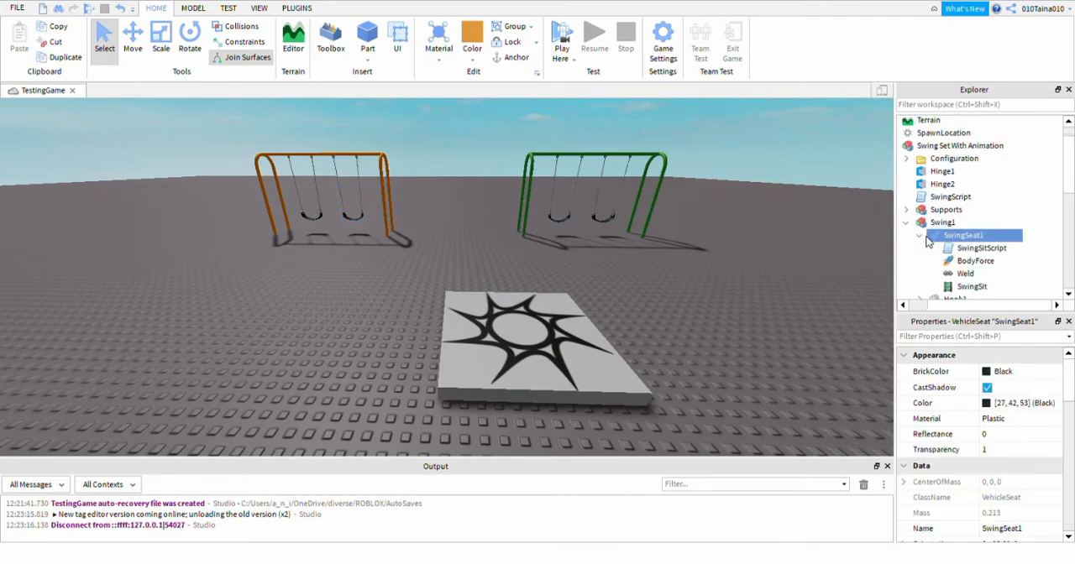
click(970, 250)
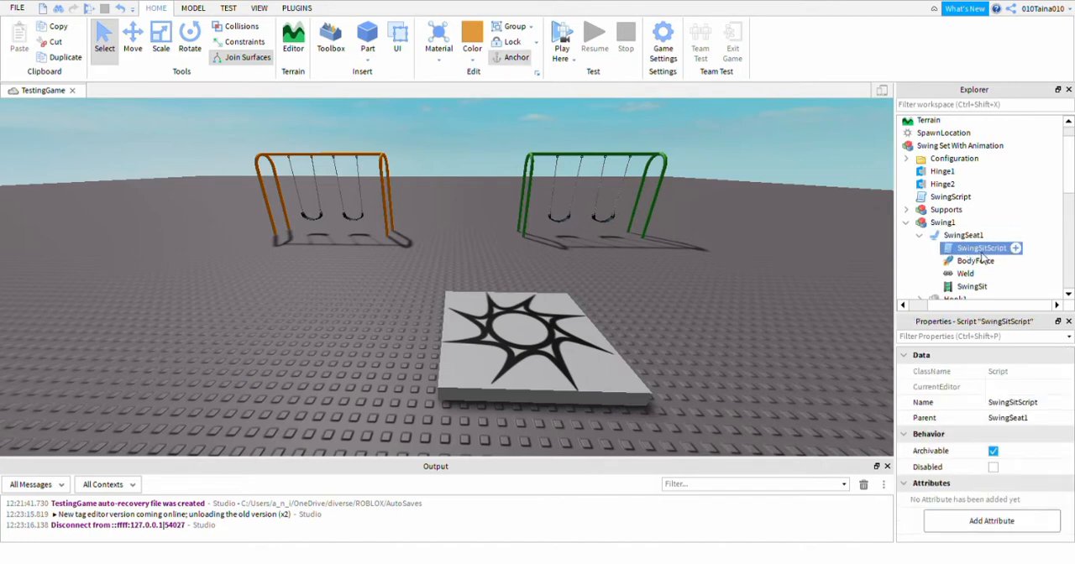
click(971, 288)
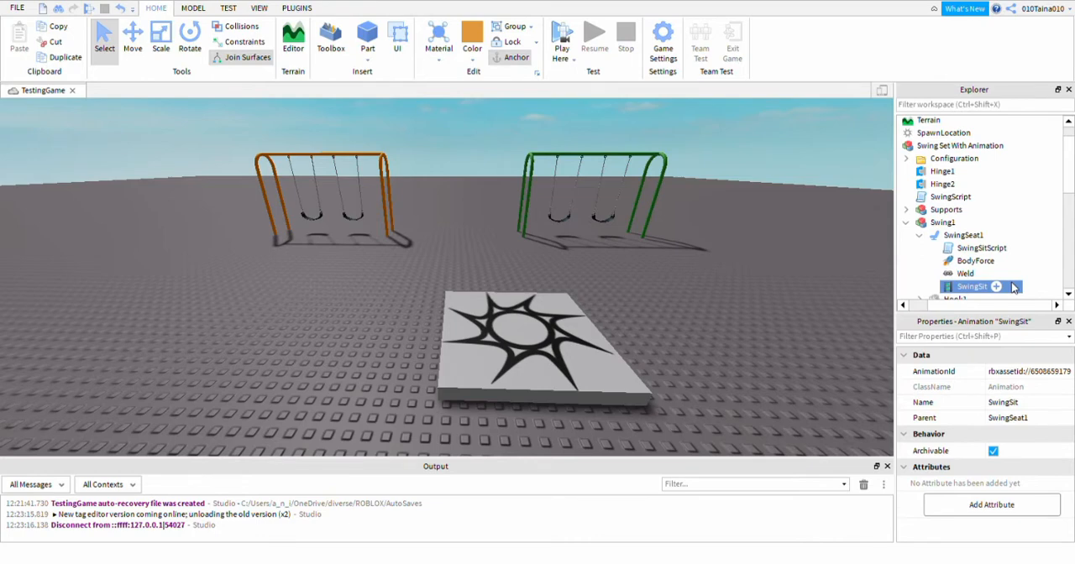
click(906, 223)
scroll(928, 235, up, 1)
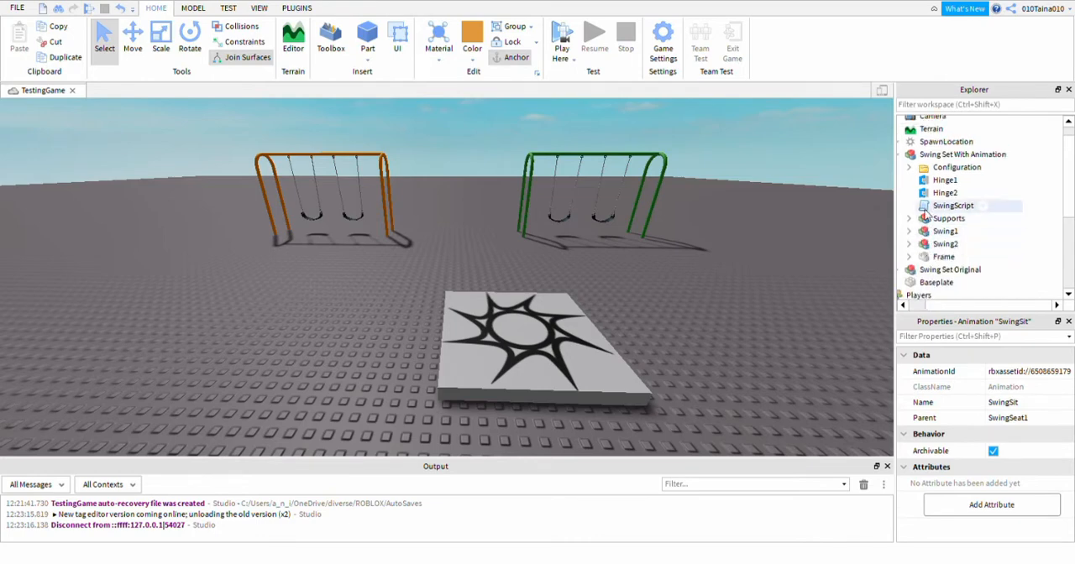
click(907, 160)
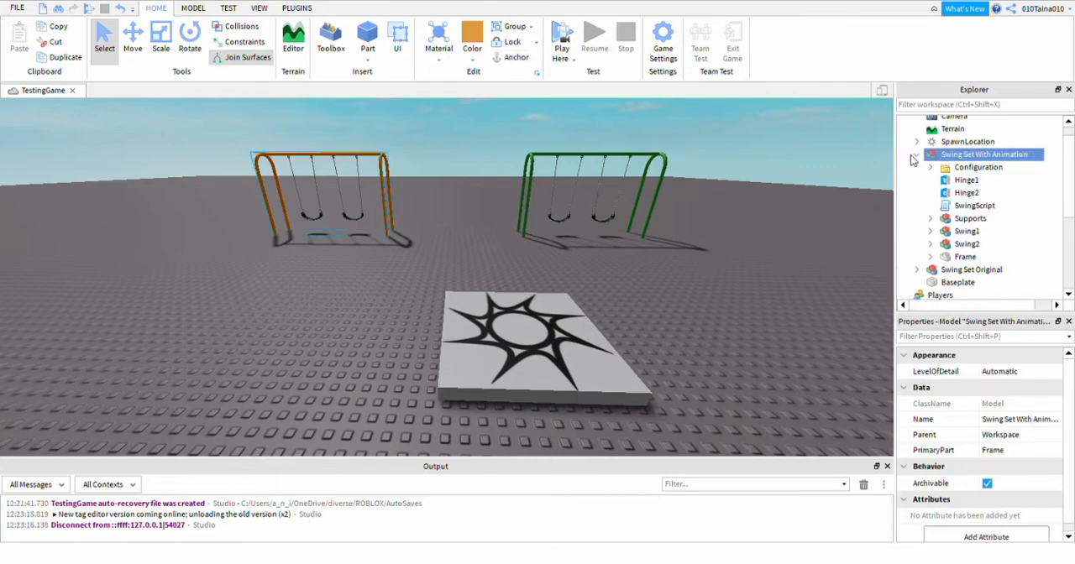
click(907, 156)
Add a new Script to SwingSeat1 inside Swing1 of the Swing Set Original model.
click(947, 169)
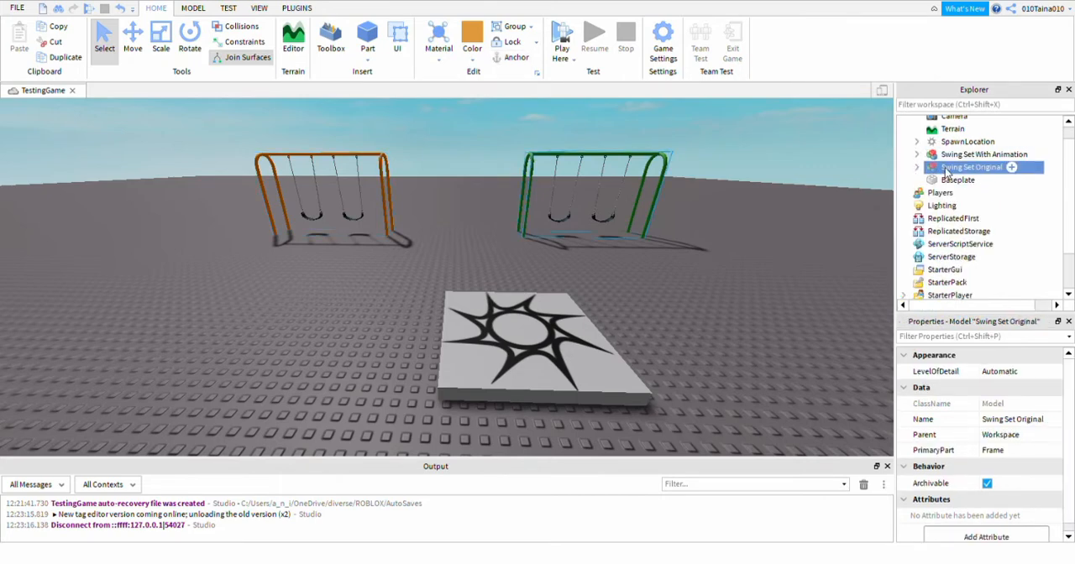
click(917, 168)
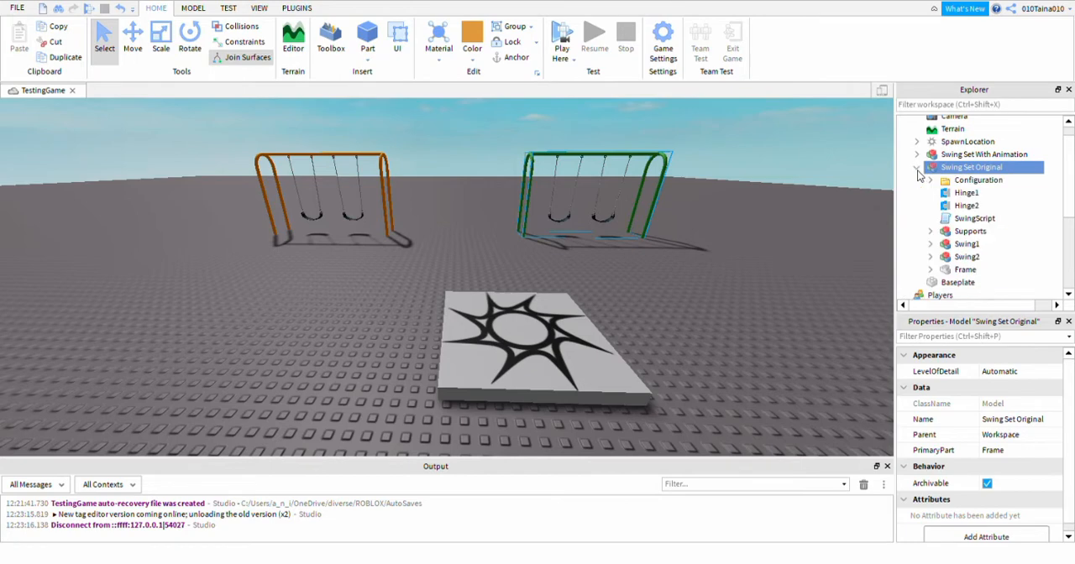
click(958, 244)
click(917, 245)
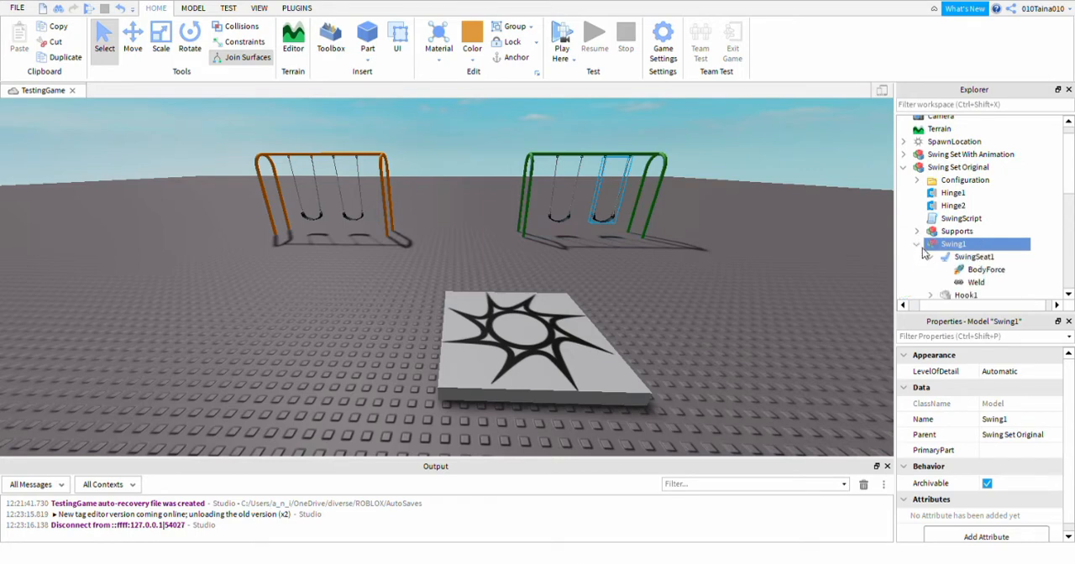
click(983, 257)
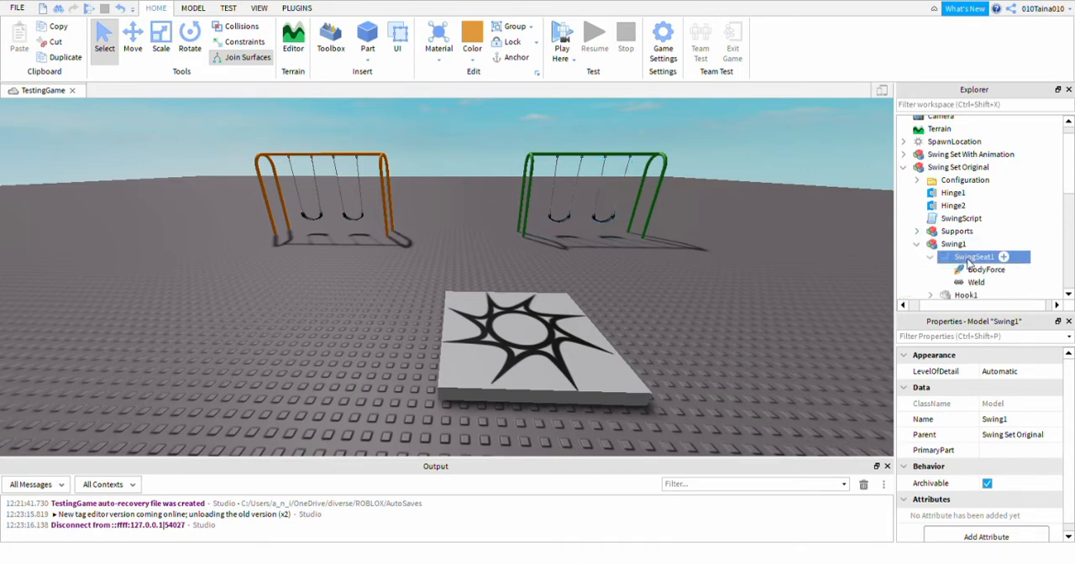
scroll(1008, 262, down, 2)
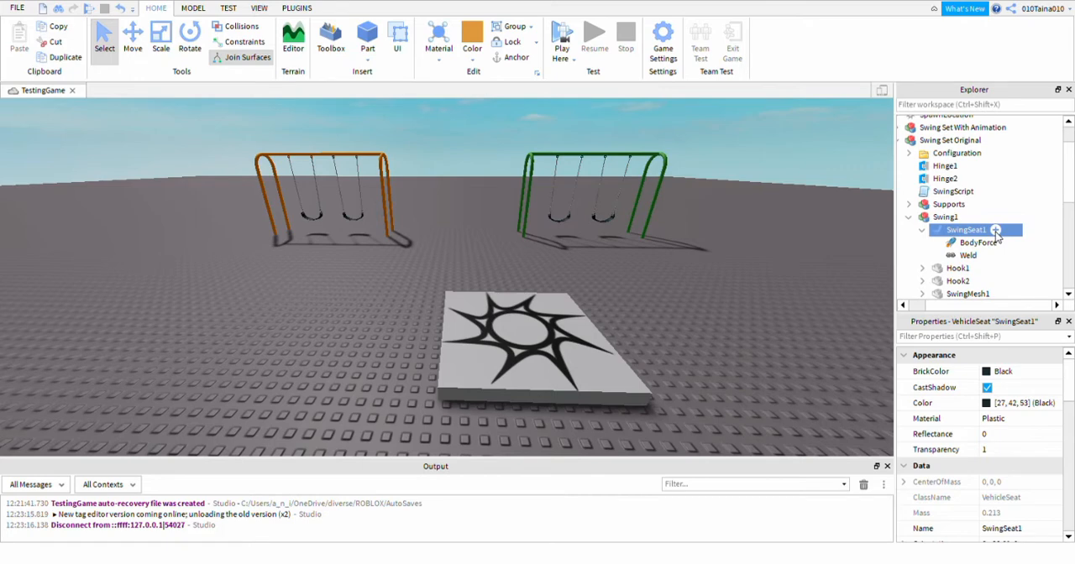
click(995, 231)
click(934, 273)
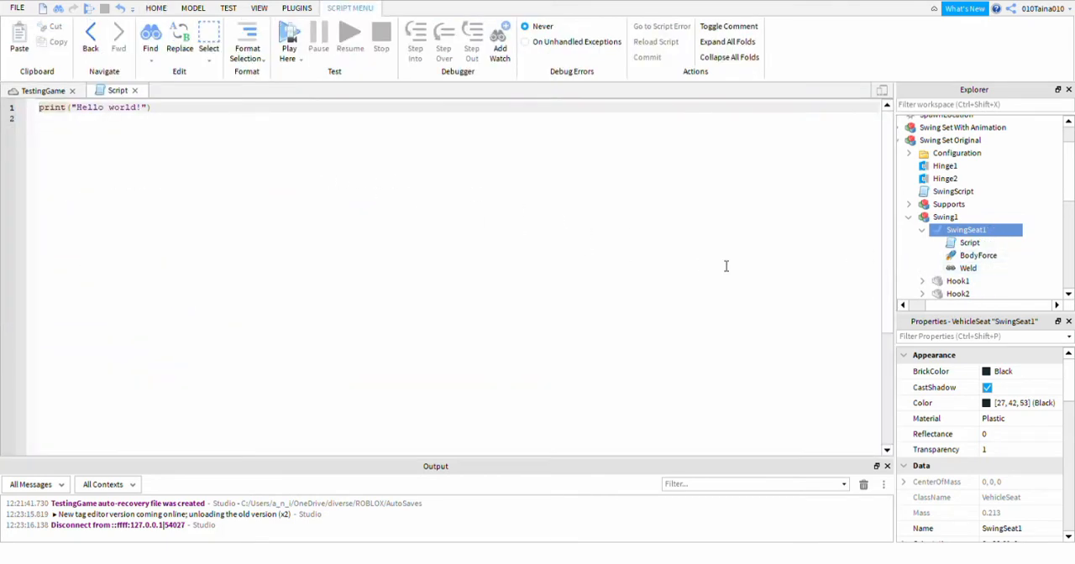
Add an Animation object to SwingSeat1 of the original swing set and rename it SwingSit.
mouse_move(997, 232)
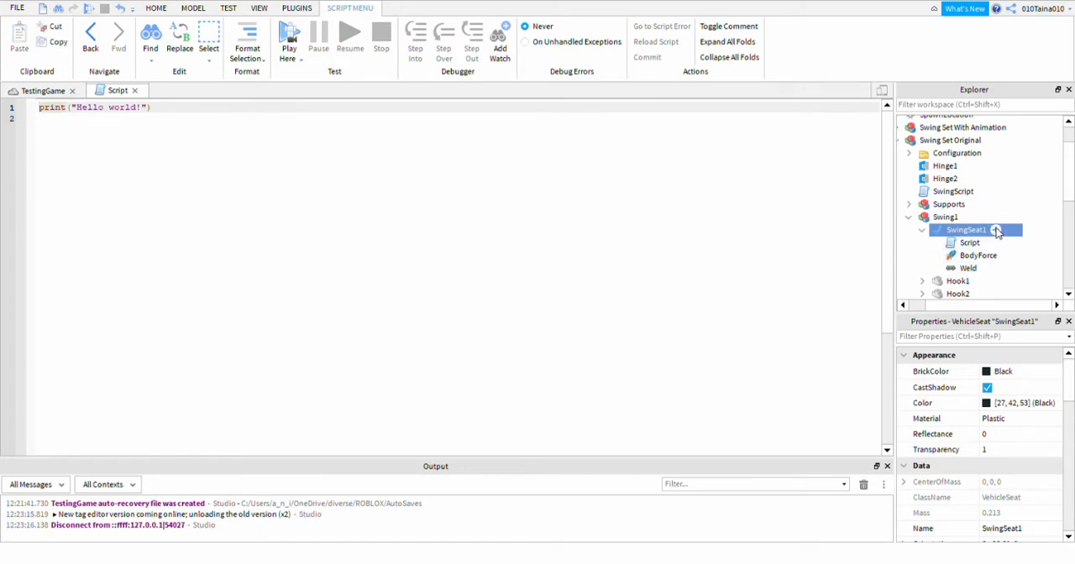
click(953, 272)
click(976, 283)
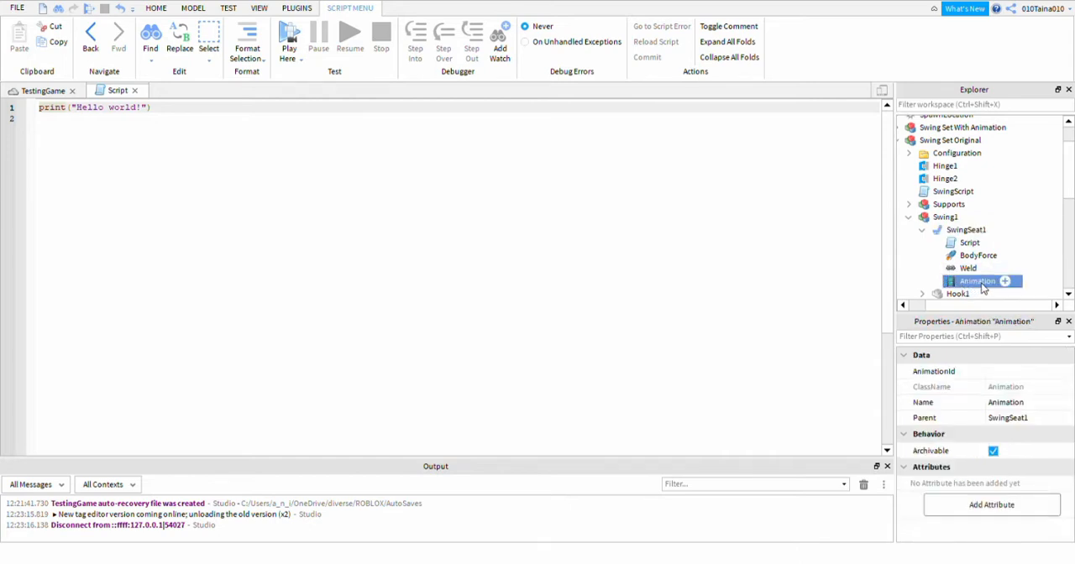
double_click(984, 285)
text(SwingSit)
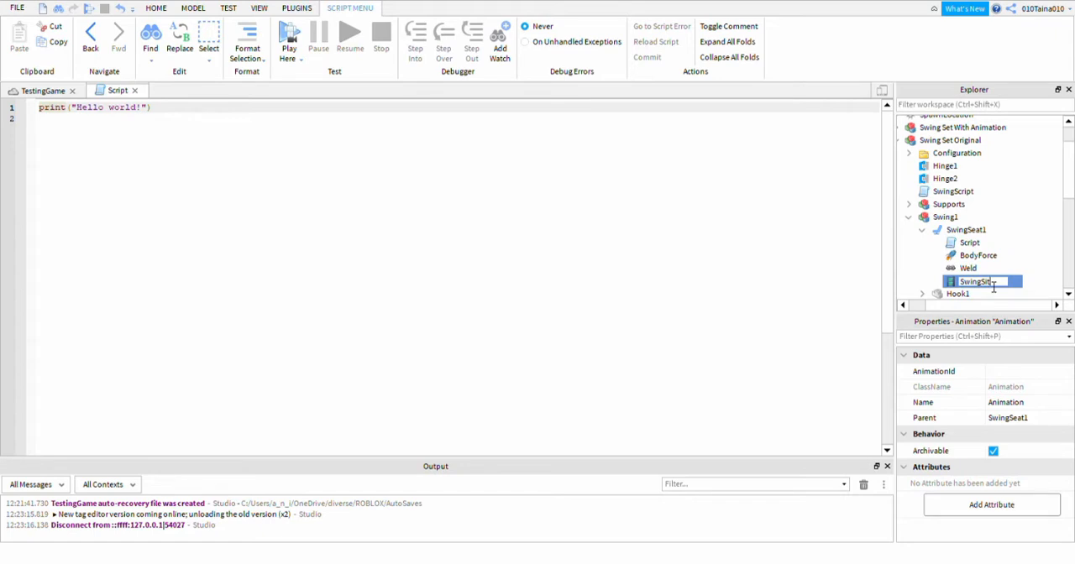
click(969, 243)
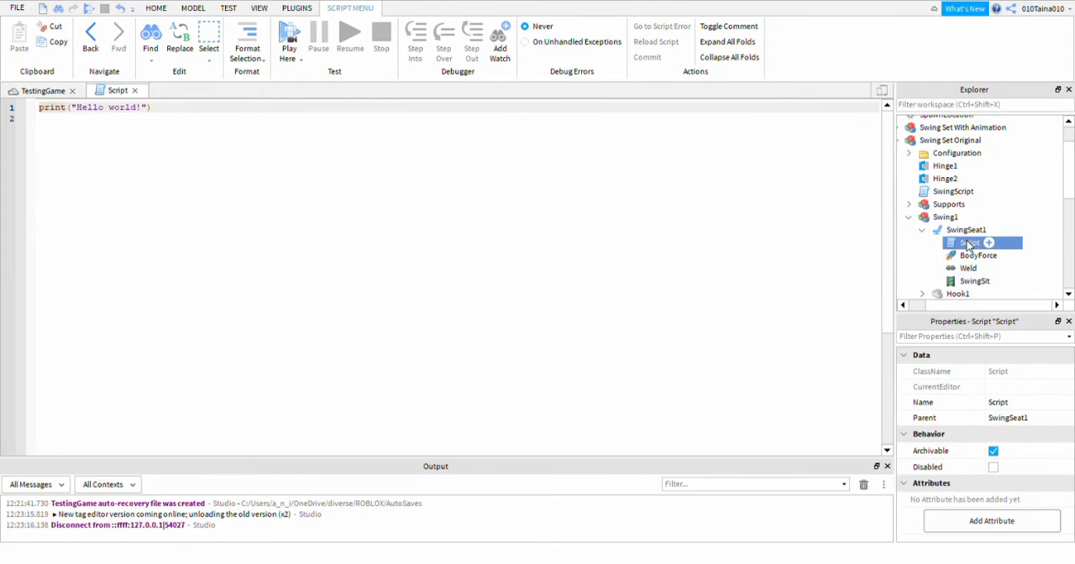
Clear the default print line from the new script in the original swing set's SwingSeat1.
click(197, 112)
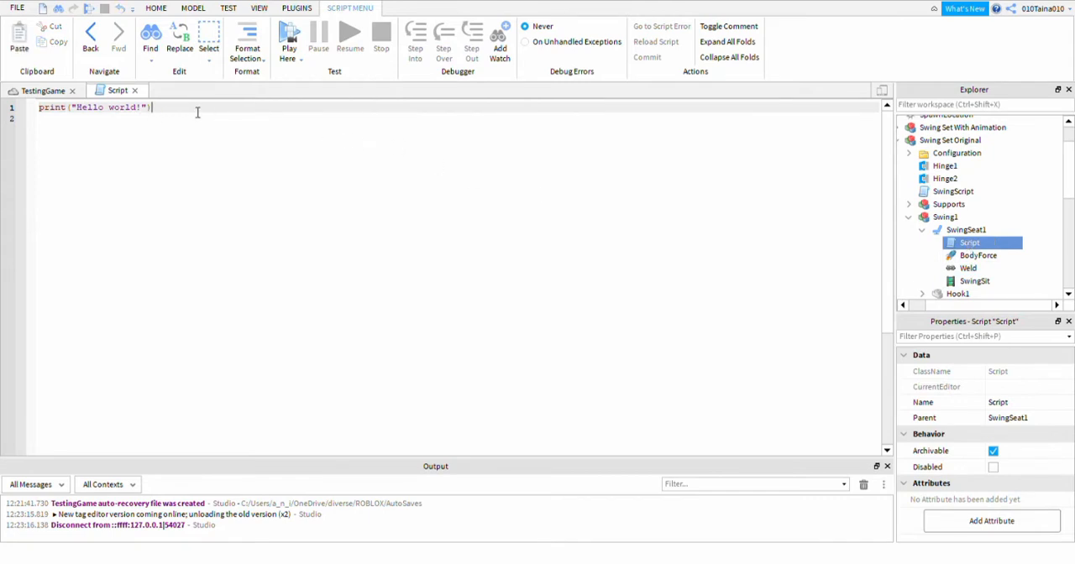
key(BackSpace)
key(BackSpace)
key(BackSpace)
key(BackSpace)
key(BackSpace)
key(BackSpace)
key(BackSpace)
key(BackSpace)
key(BackSpace)
key(BackSpace)
key(BackSpace)
key(BackSpace)
key(BackSpace)
key(BackSpace)
key(BackSpace)
key(BackSpace)
key(BackSpace)
key(BackSpace)
key(BackSpace)
key(BackSpace)
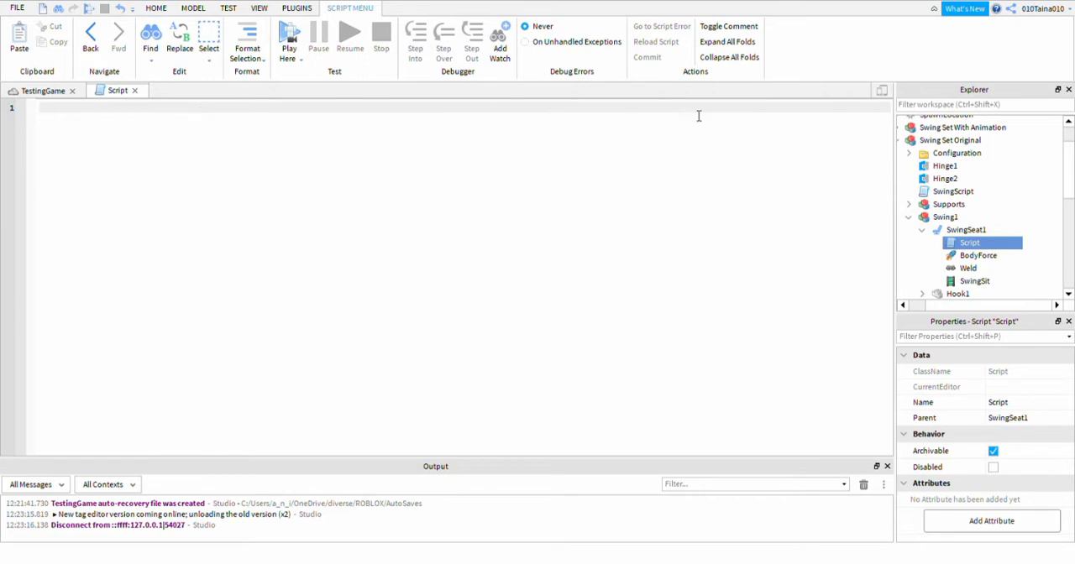
Copy all the code of SwingSitScript in Swing1 of Swing Set With Animation into the empty script of the original swing seat.
click(923, 127)
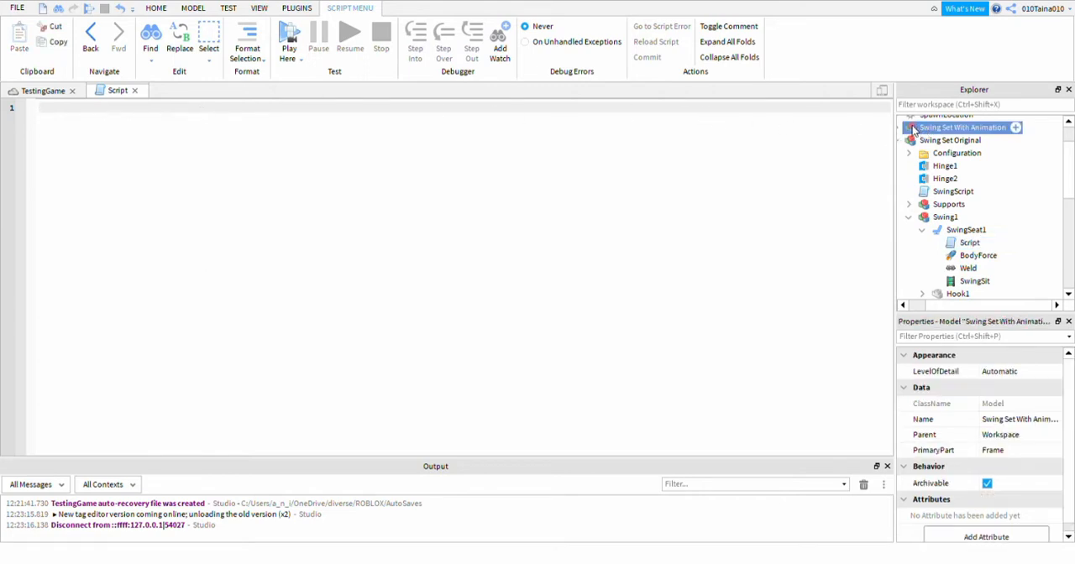
click(916, 128)
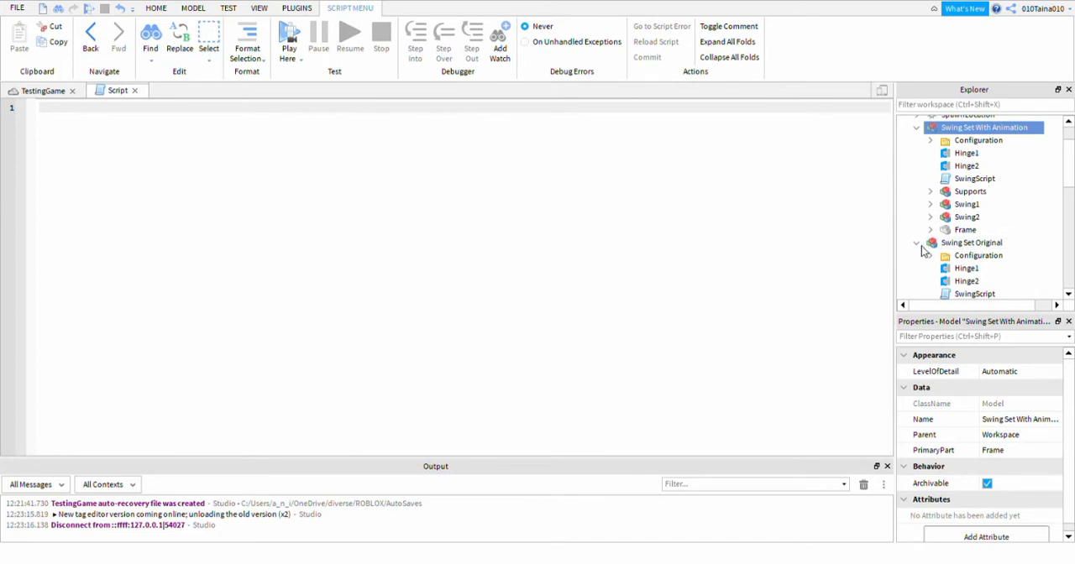
click(930, 204)
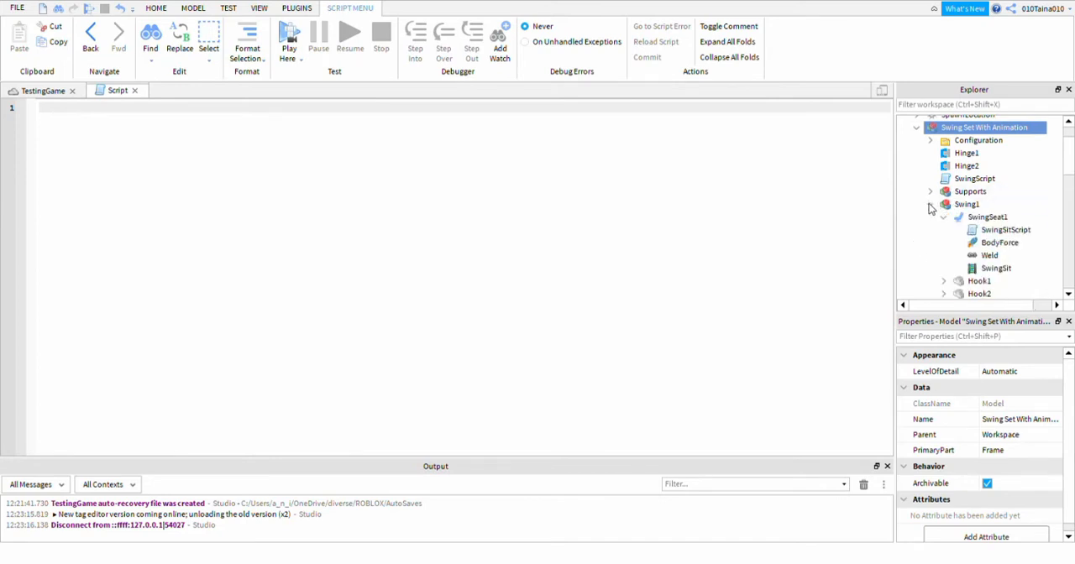
double_click(1002, 232)
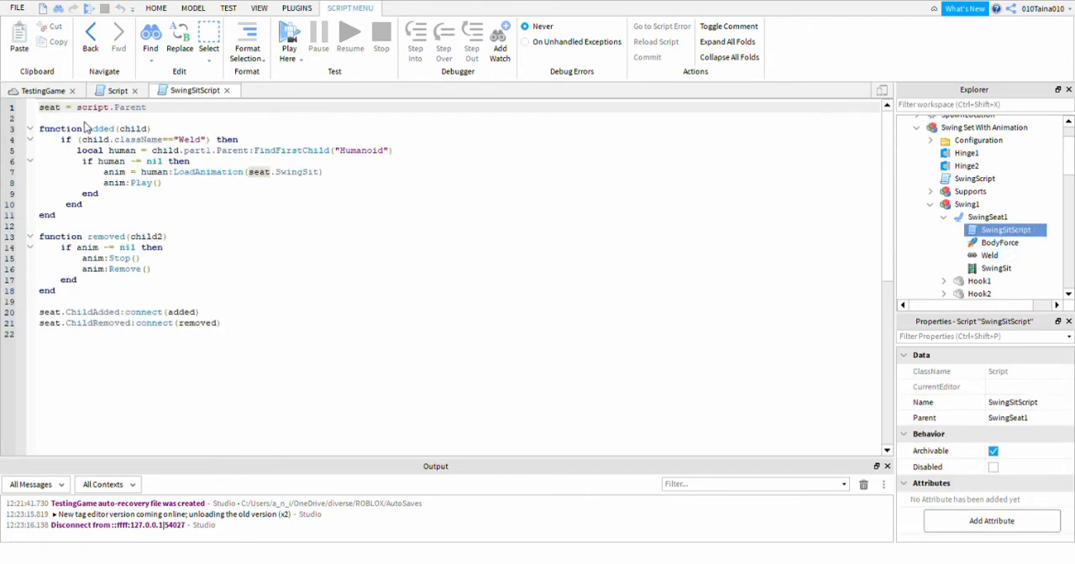
drag(42, 107, 304, 349)
key(ctrl+c)
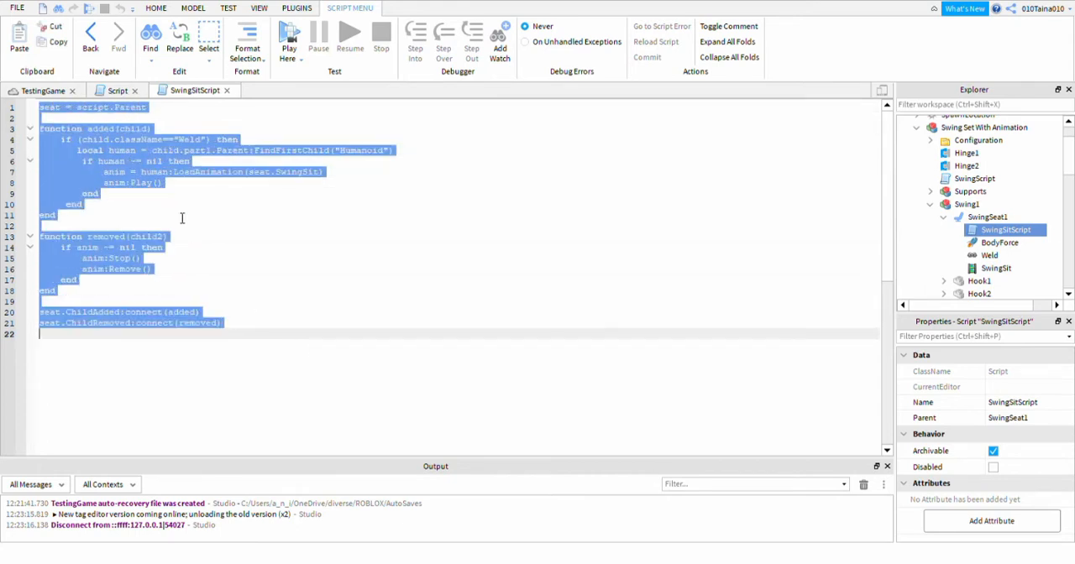
click(226, 91)
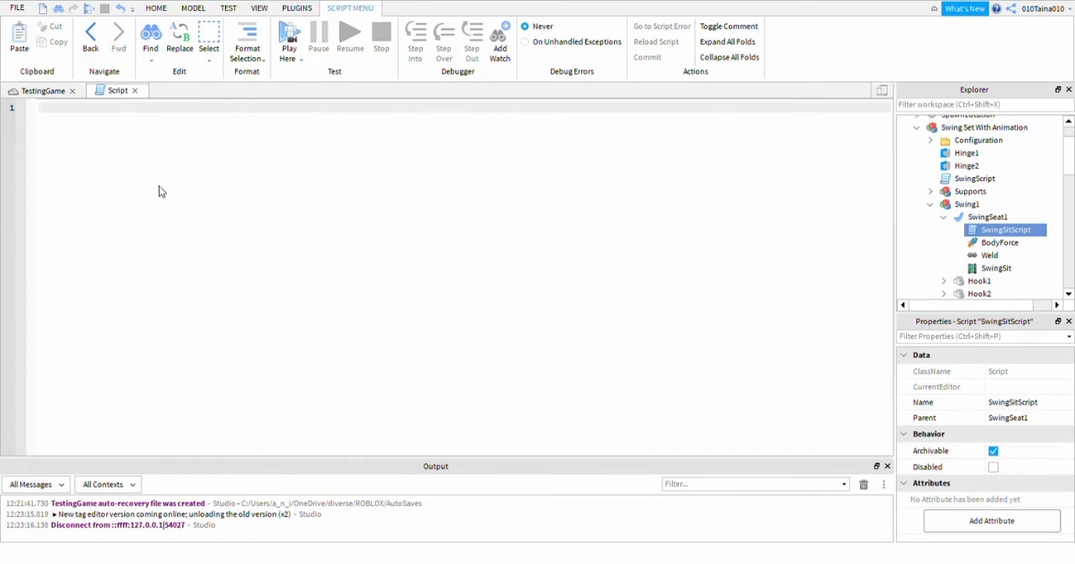
key(ctrl+v)
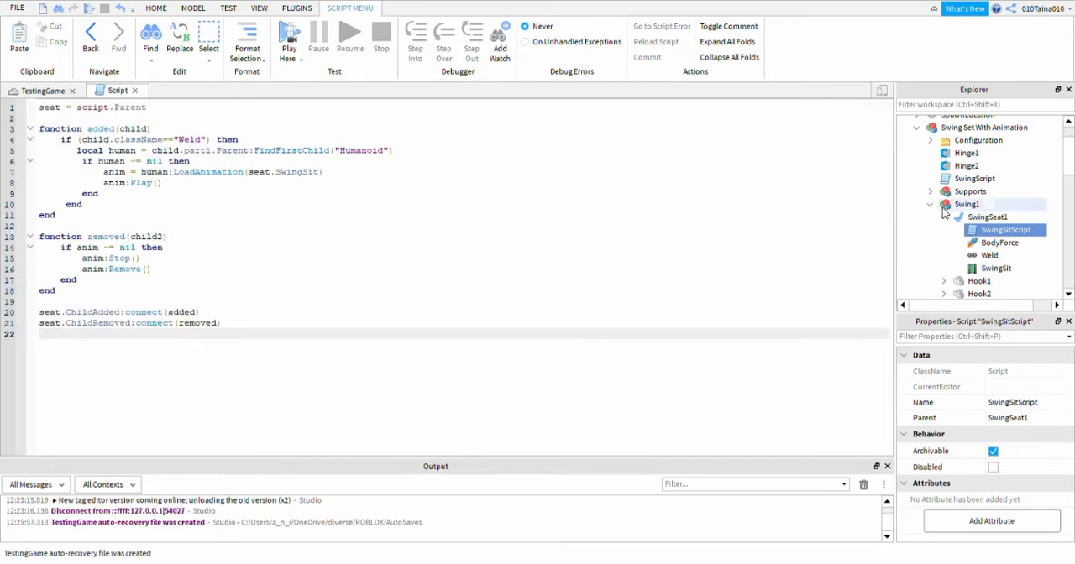
Collapse Swing Set With Animation and review the Script and SwingSit objects inside the original swing set's SwingSeat1.
click(929, 204)
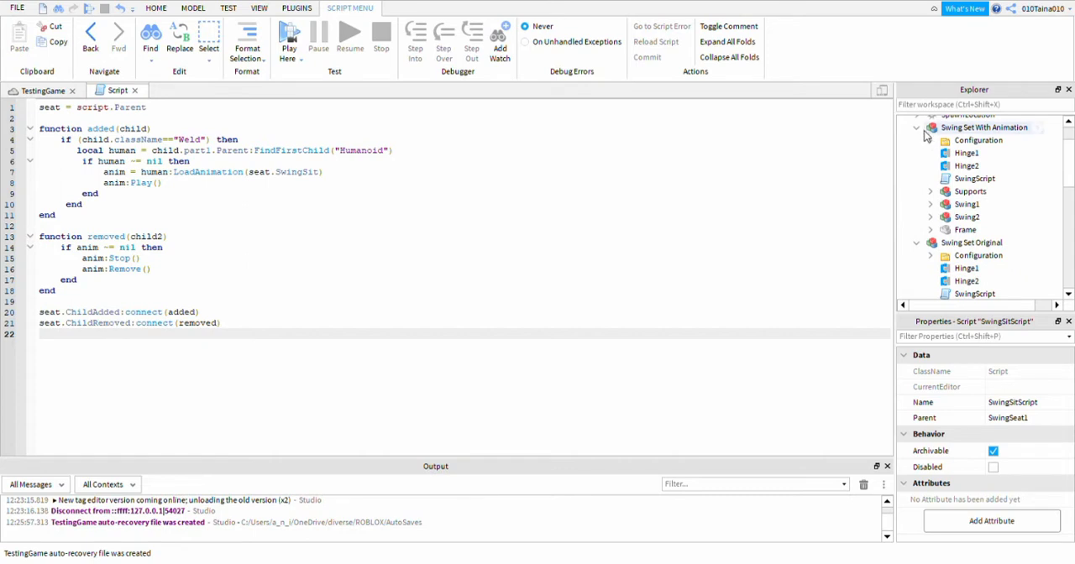
click(916, 127)
click(966, 141)
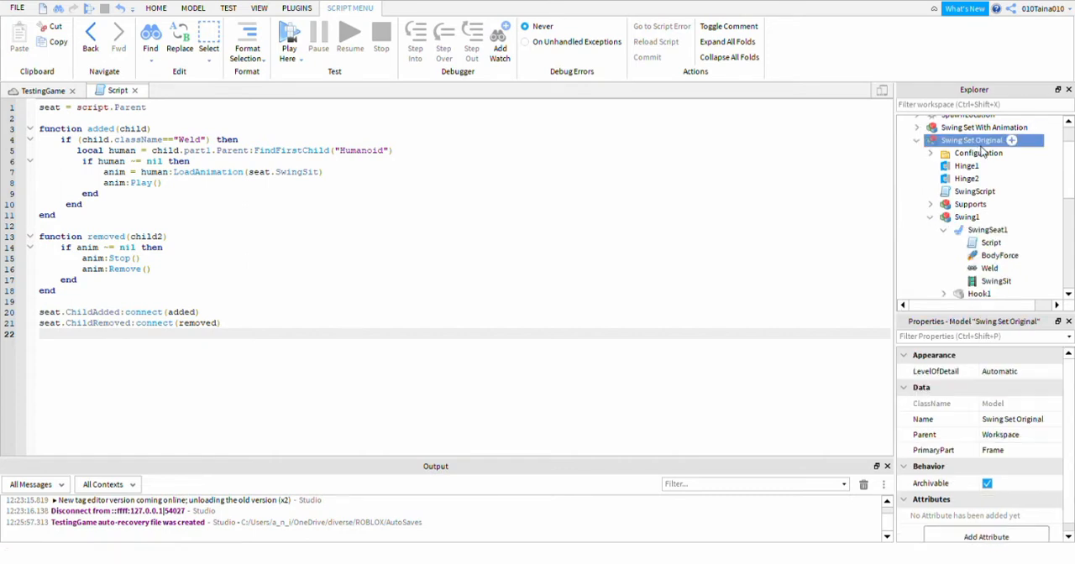
click(990, 243)
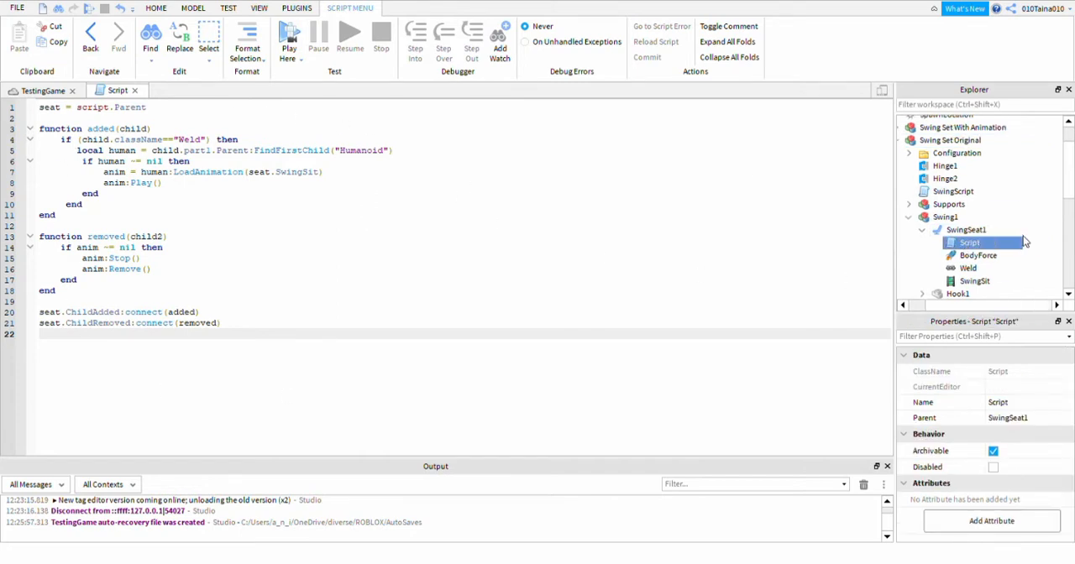
click(977, 282)
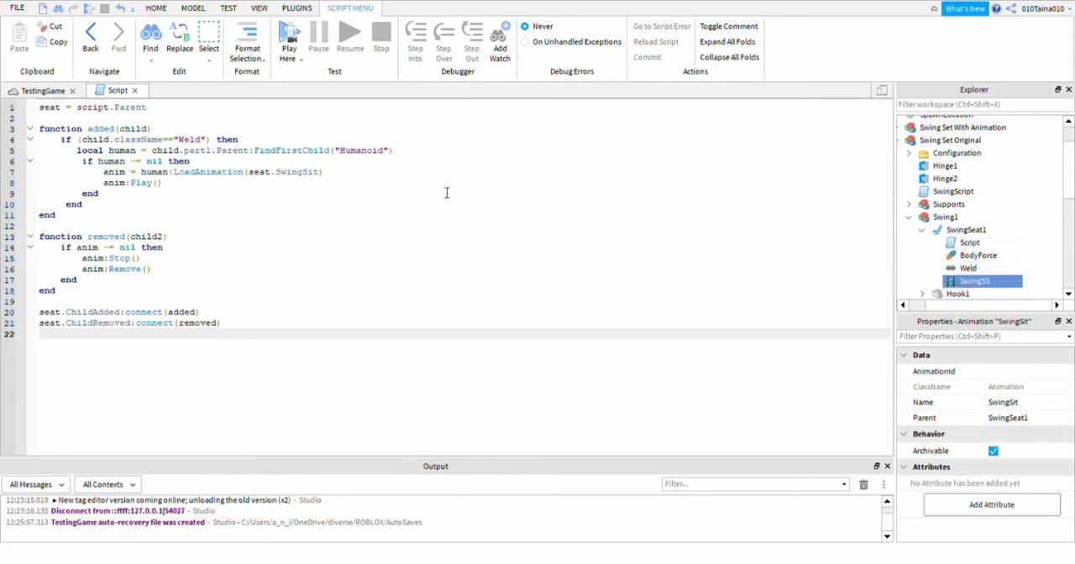
Check the SwingSit reference in the script's LoadAnimation line and the AnimationId property of the original seat's SwingSit animation.
double_click(310, 174)
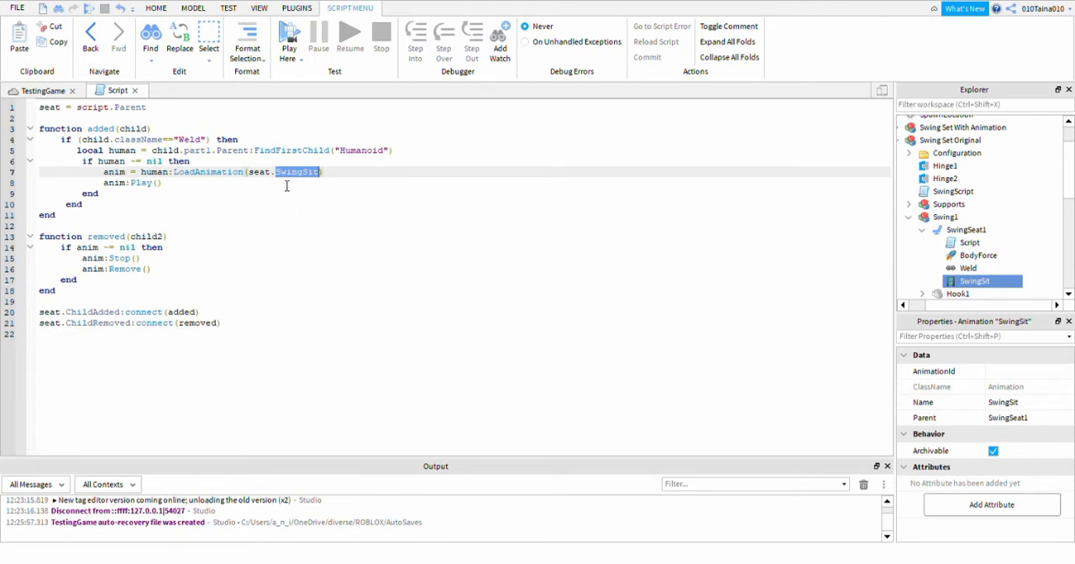
click(353, 175)
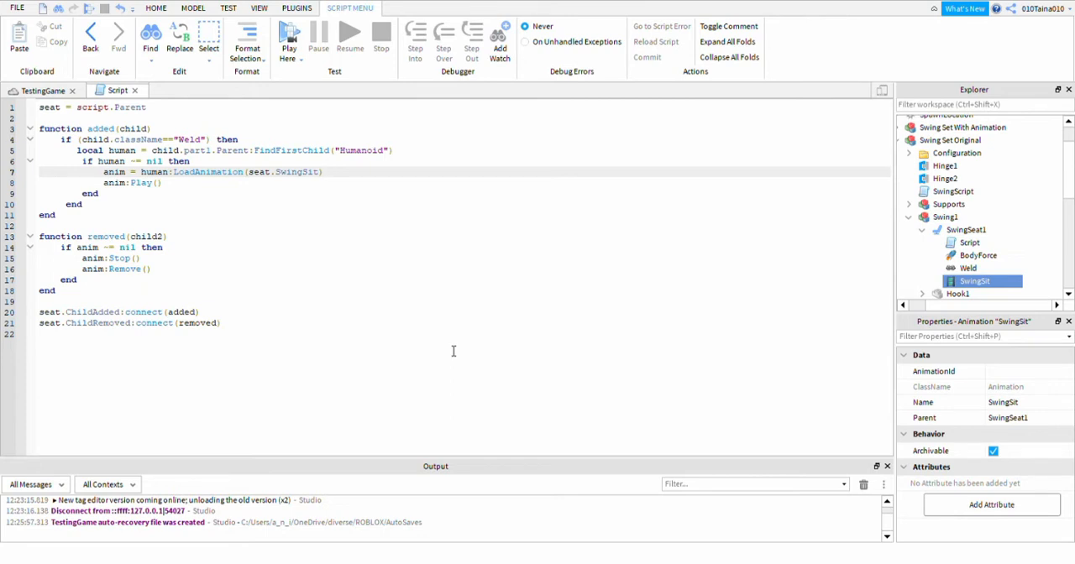
click(970, 243)
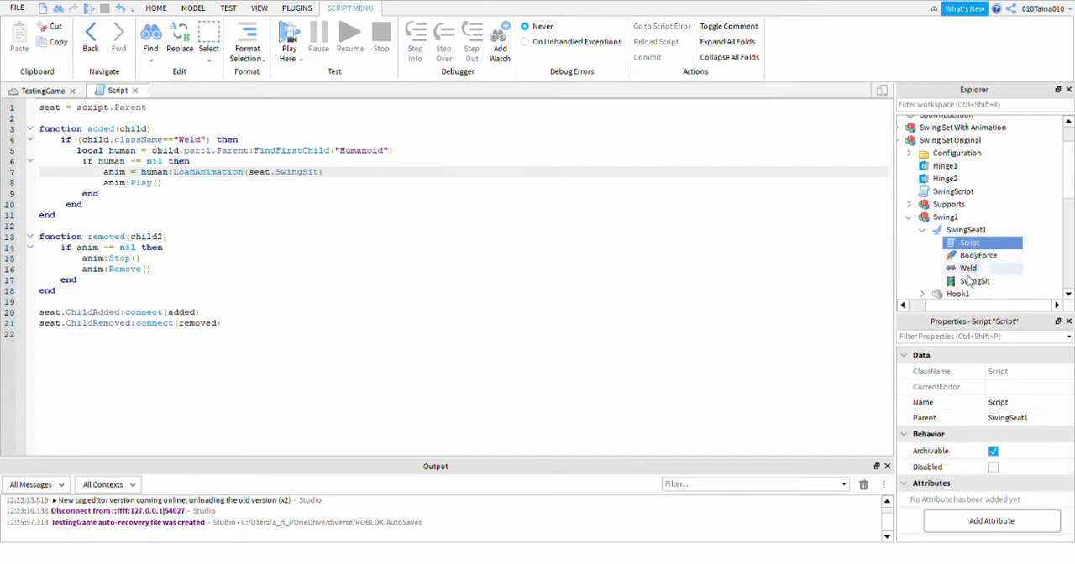
click(972, 281)
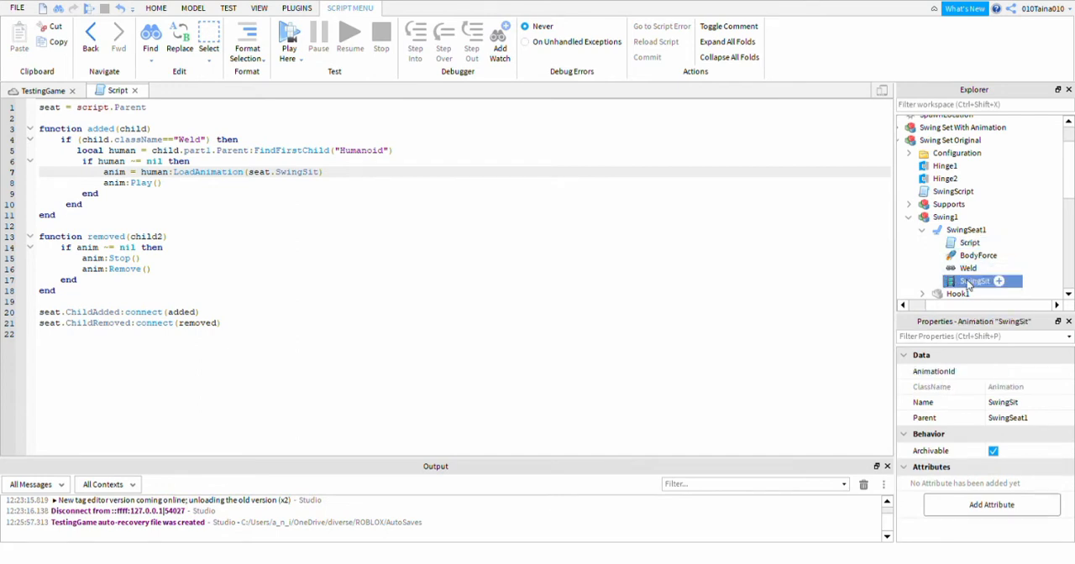
click(1015, 375)
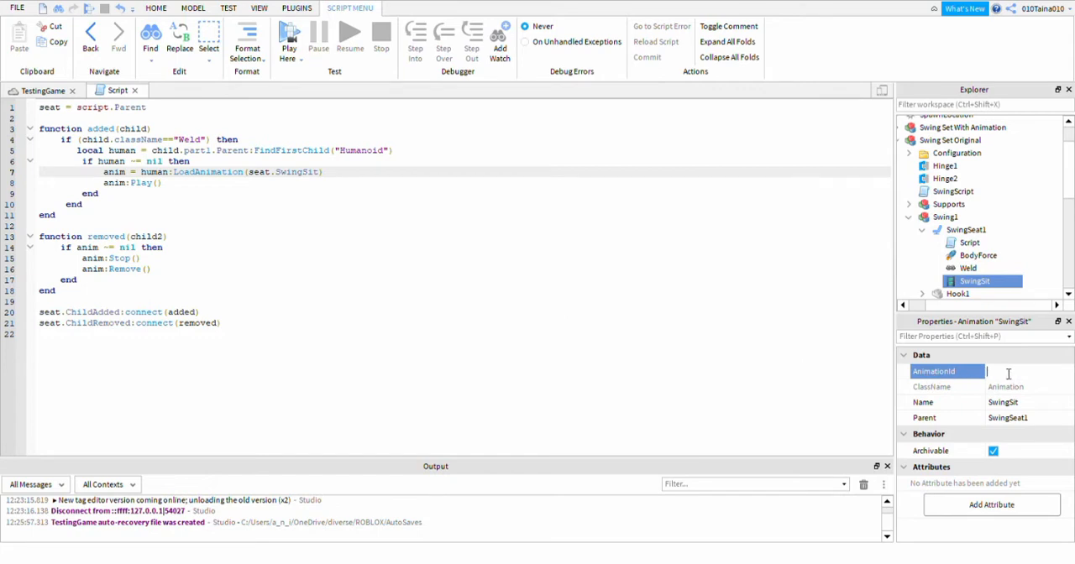
Insert an R15 Woman Rig into the TestingGame place with the Rig Builder.
click(47, 91)
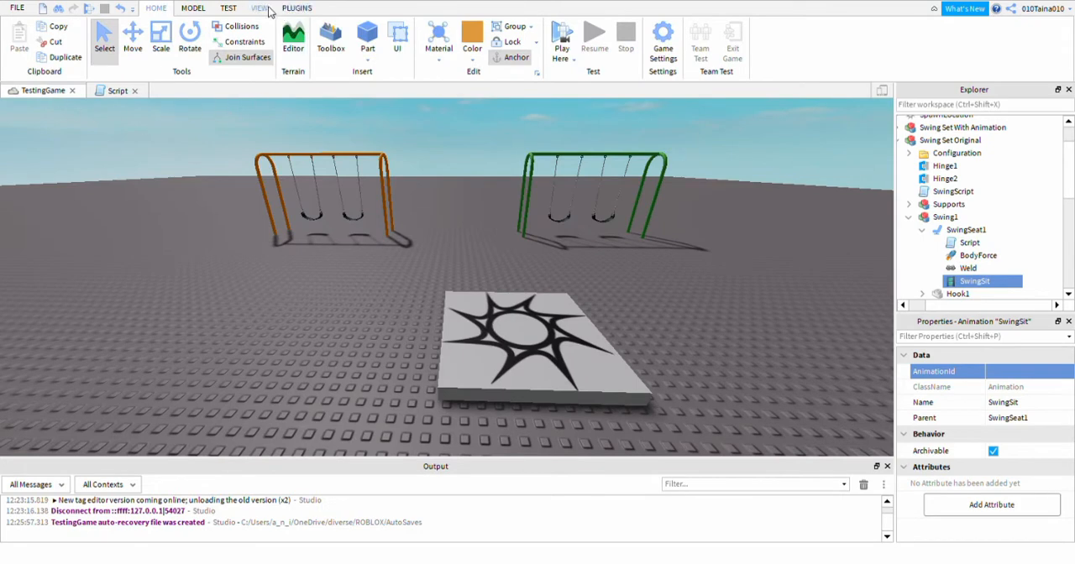
click(304, 9)
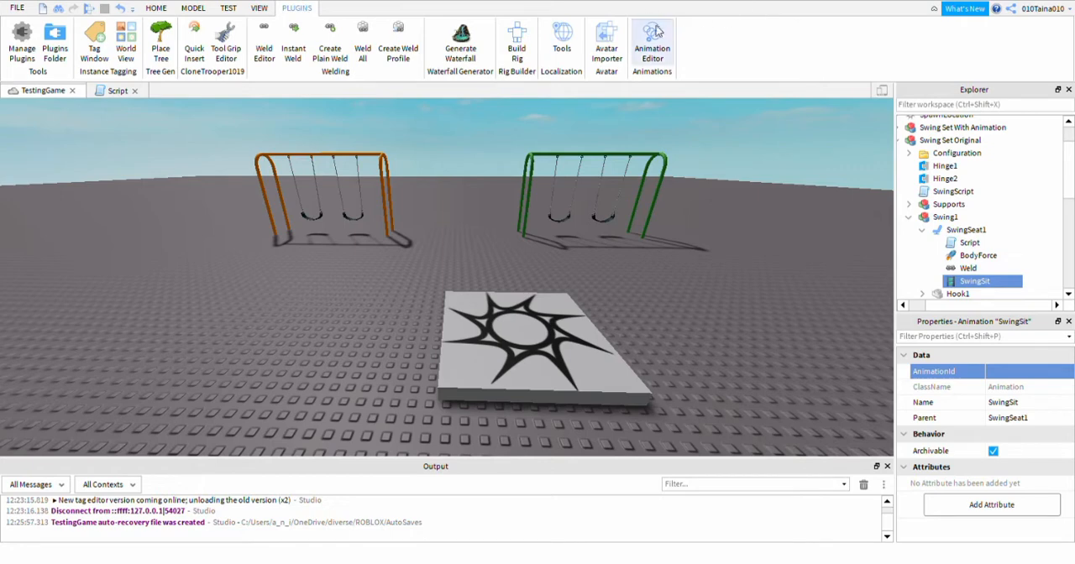
click(517, 49)
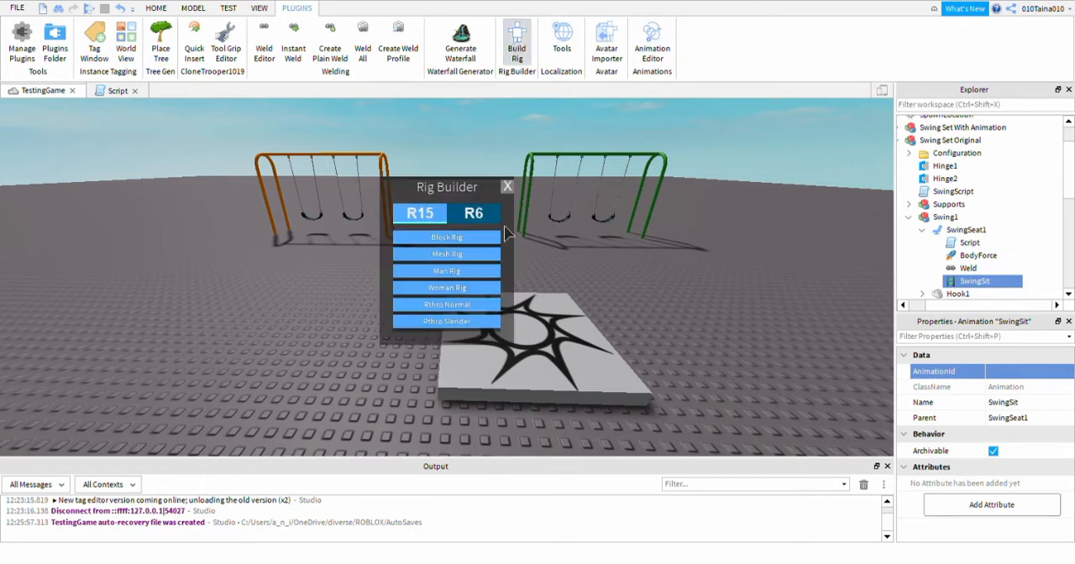
click(495, 220)
click(435, 218)
click(447, 287)
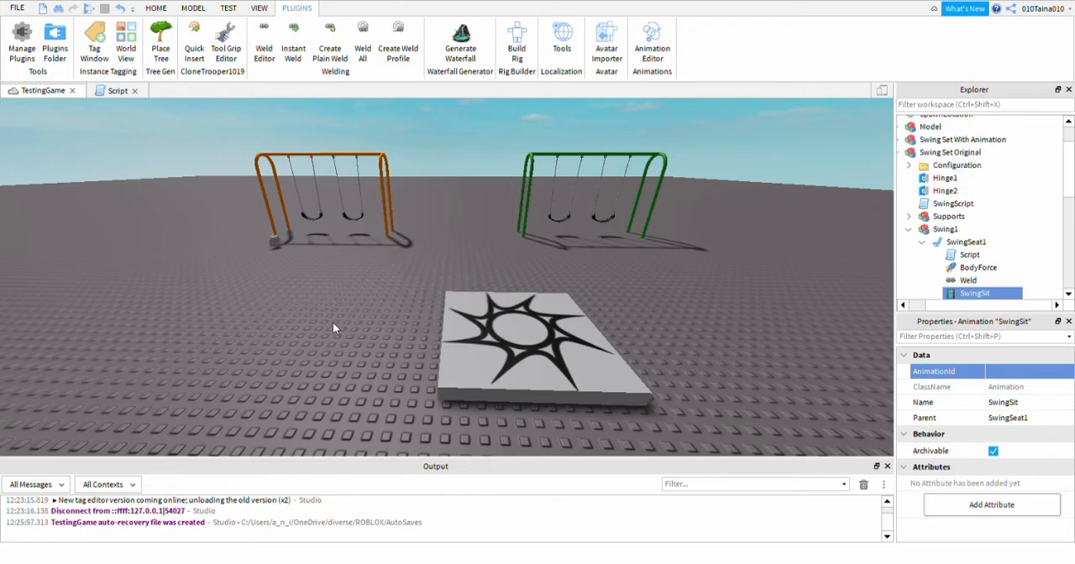
Move the Dummy rig to the ground in front of the green swing set.
drag(454, 309, 363, 253)
right_drag(429, 311, 429, 315)
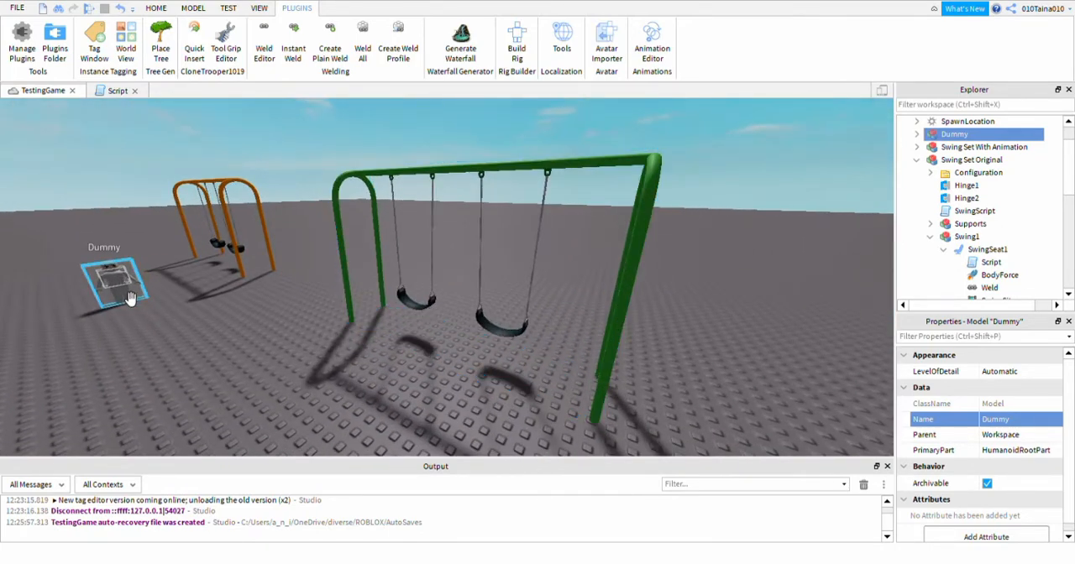
drag(113, 284, 438, 387)
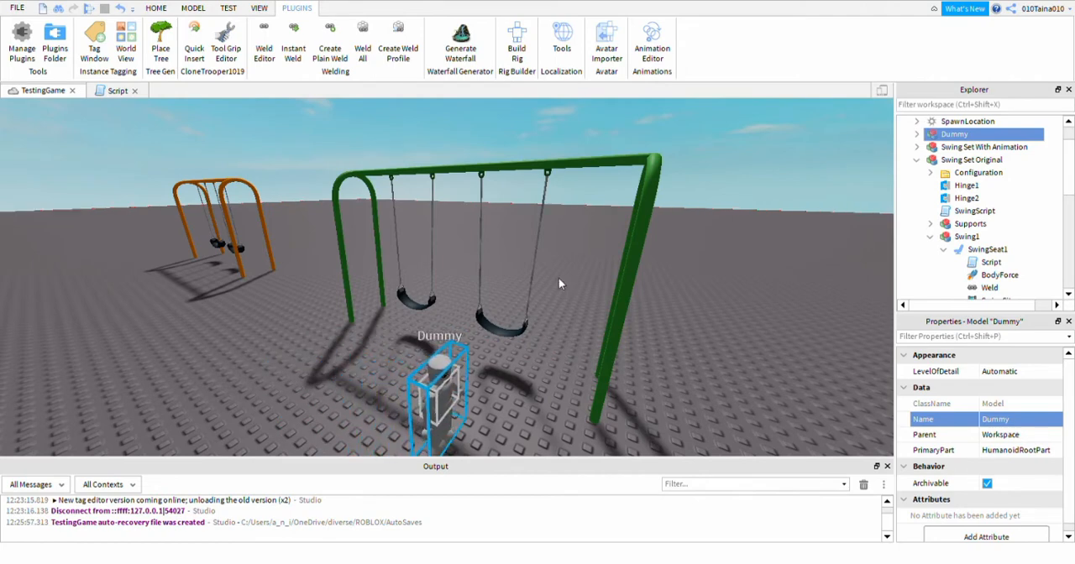
Rotate Swing Set Original about its vertical axis to line its swings up with the Dummy's facing direction.
click(511, 176)
click(156, 8)
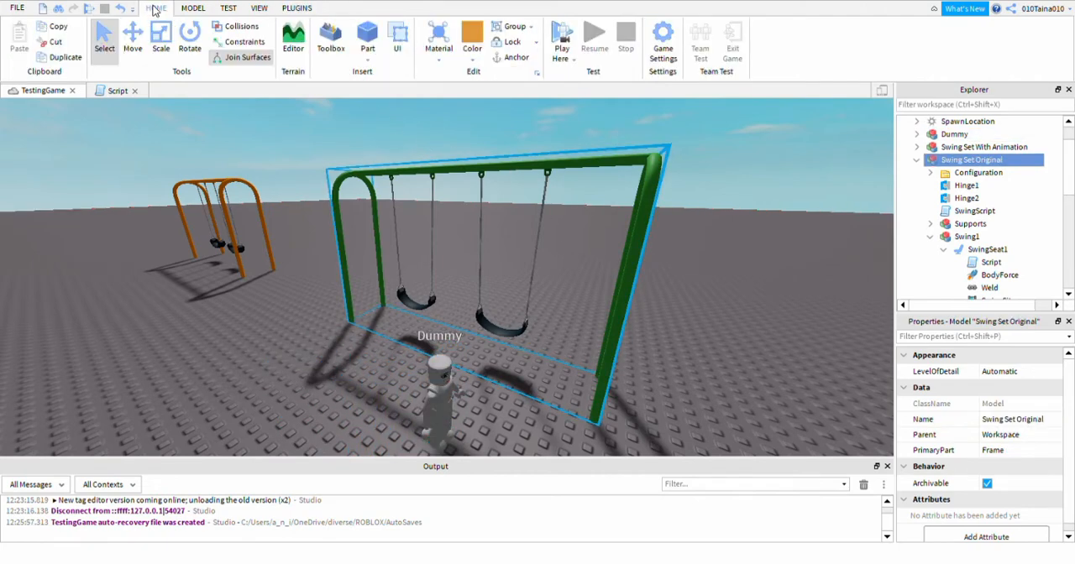
click(189, 37)
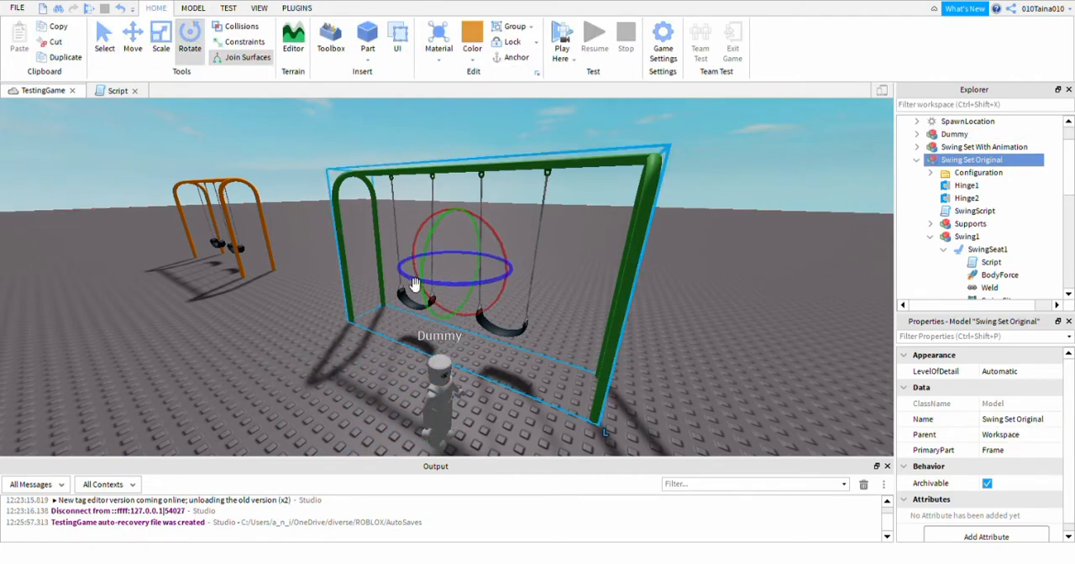
drag(412, 283, 496, 289)
right_drag(711, 345, 711, 345)
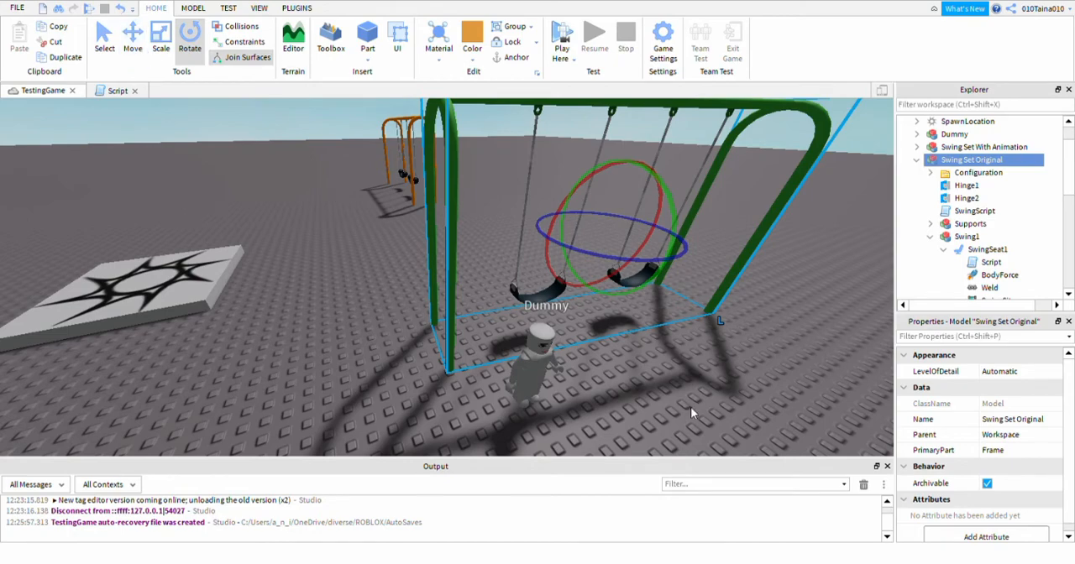
scroll(702, 405, down, 4)
key(d)
right_drag(702, 405, 702, 405)
scroll(704, 411, up, 2)
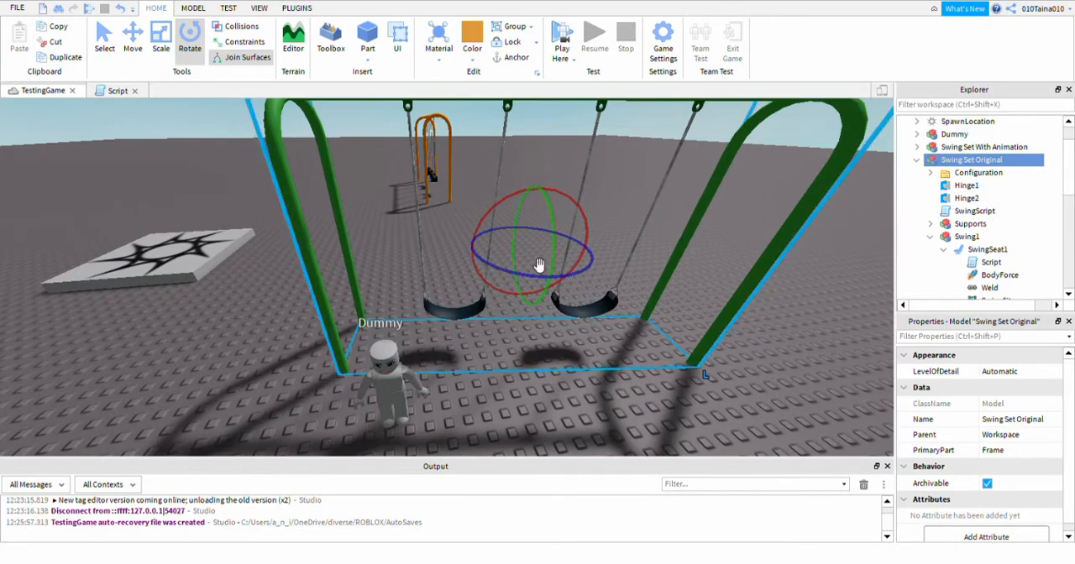
Move the Dummy to the right-hand swing seat of the green swing set and focus on it.
click(400, 391)
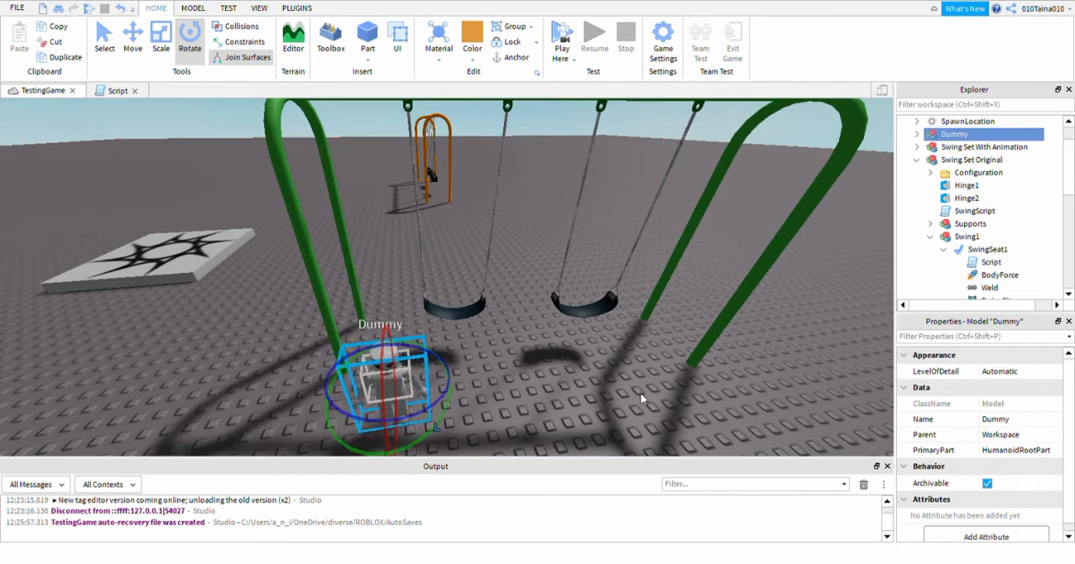
right_drag(643, 393, 596, 404)
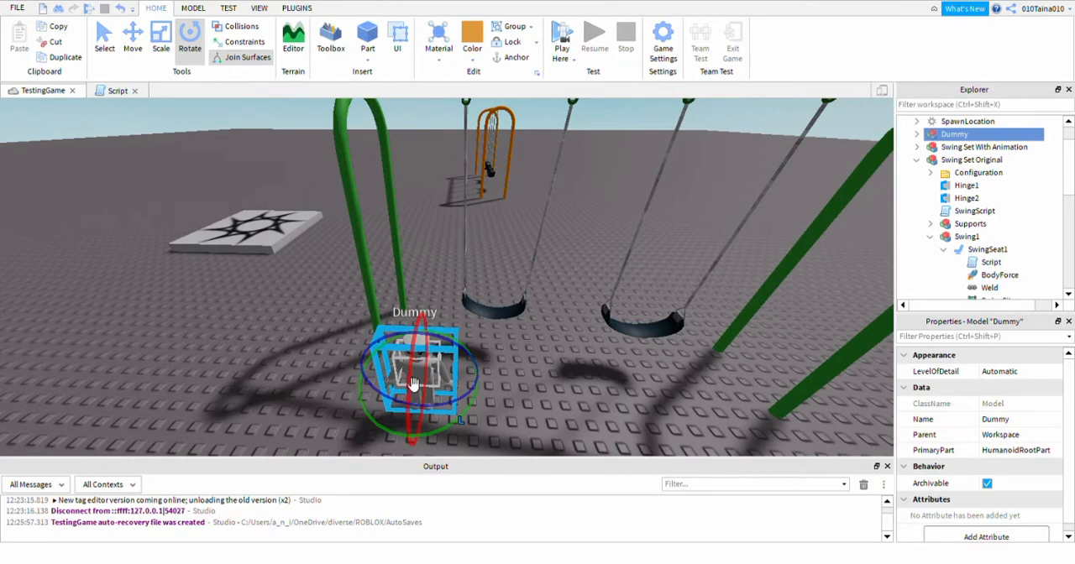
drag(406, 385, 638, 370)
key(f)
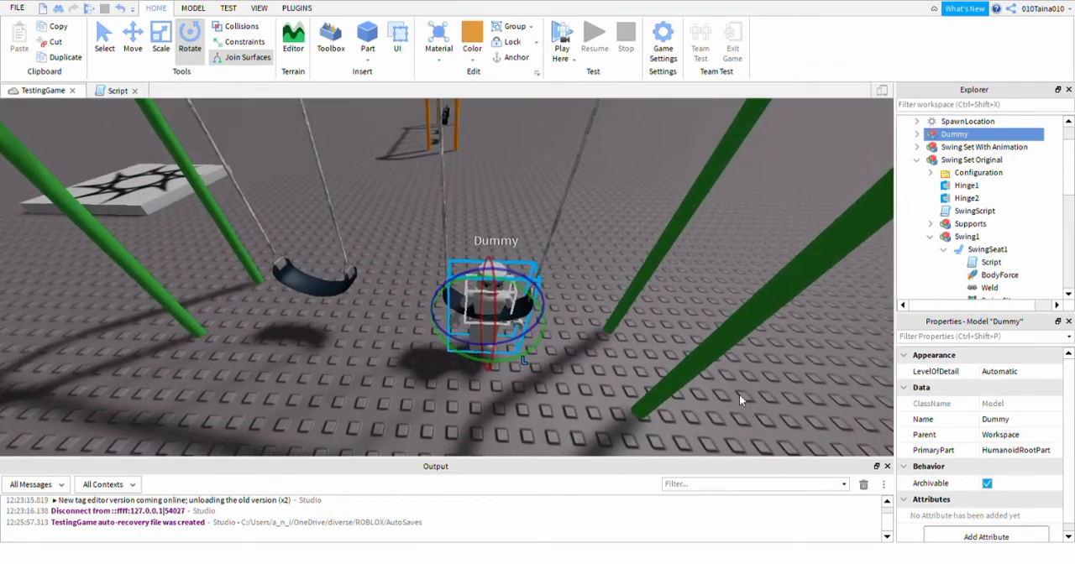
Raise the Dummy vertically with the Move tool until its feet are level with the swing seat.
click(132, 42)
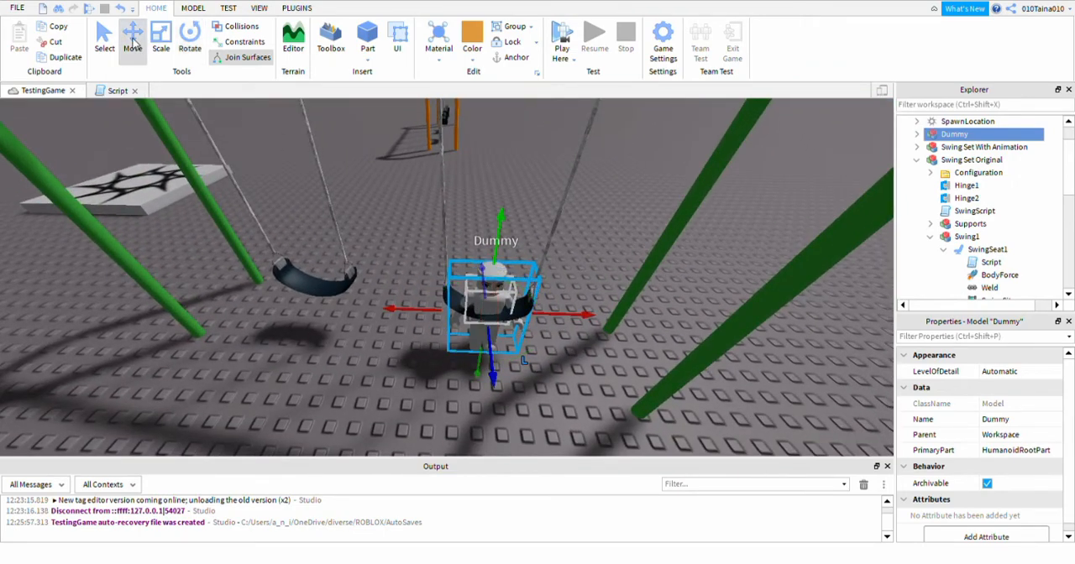
drag(502, 220, 515, 127)
right_drag(567, 390, 567, 390)
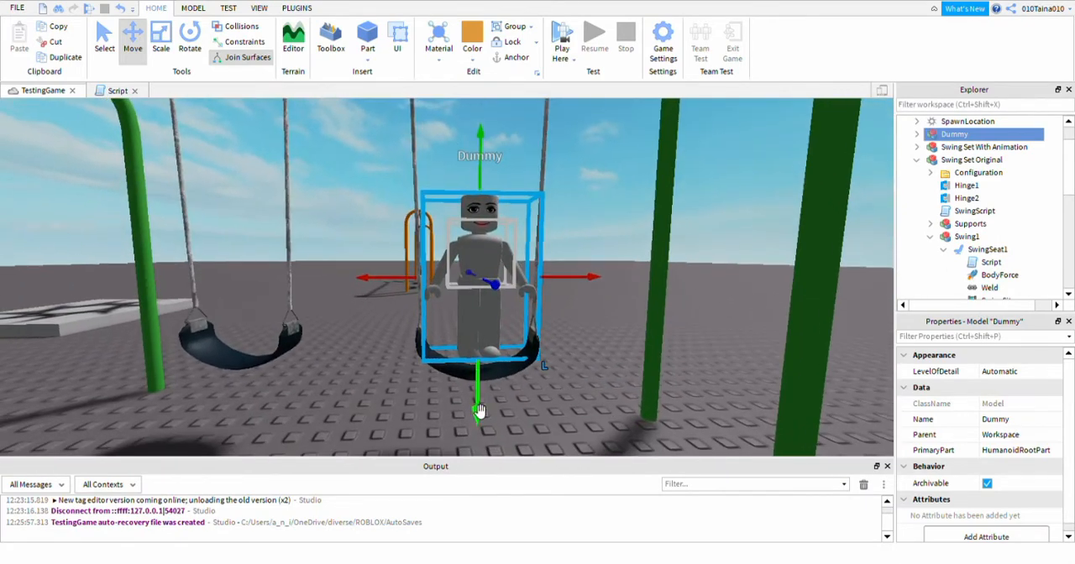
drag(481, 410, 482, 409)
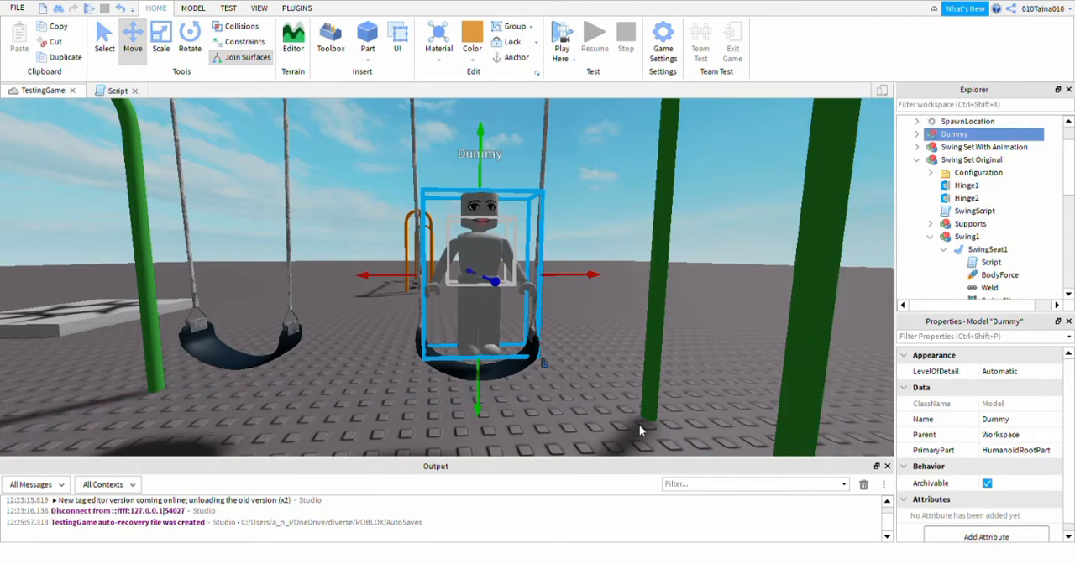
Create an animation named SwingSit1 for the Dummy in the Animation Editor and turn on looping.
click(295, 8)
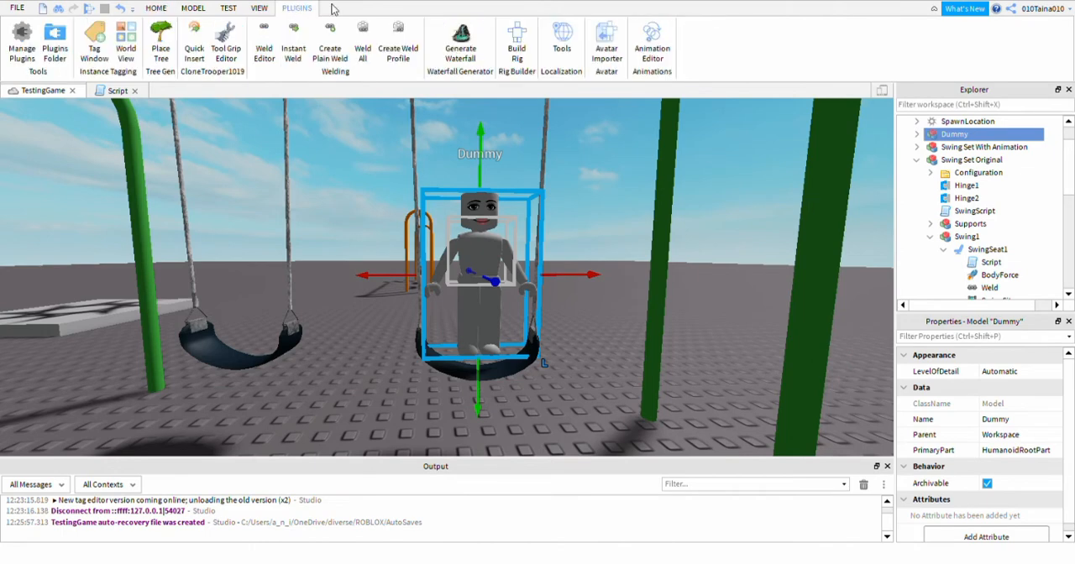
click(651, 42)
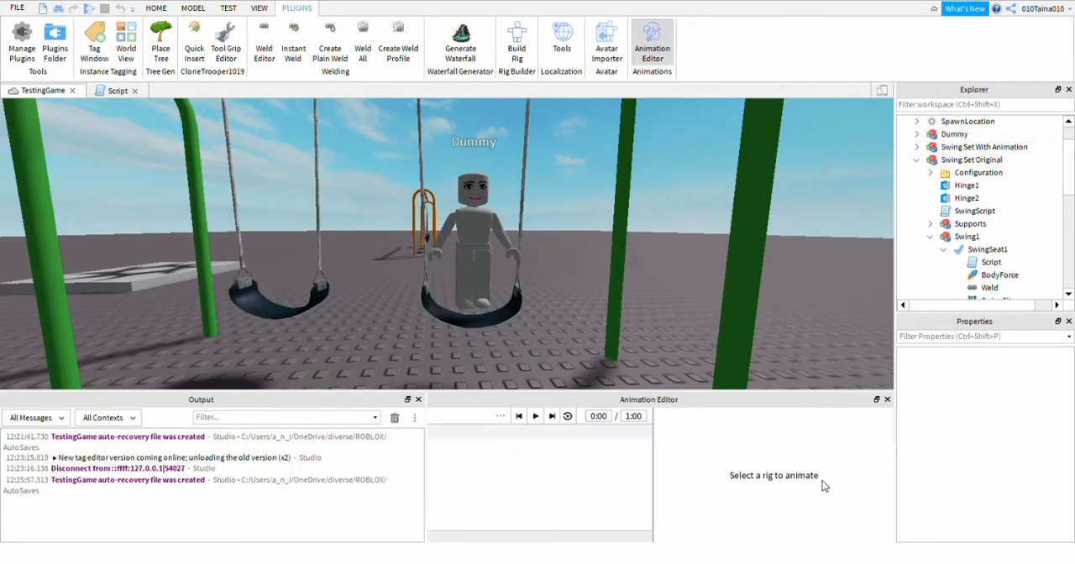
click(502, 252)
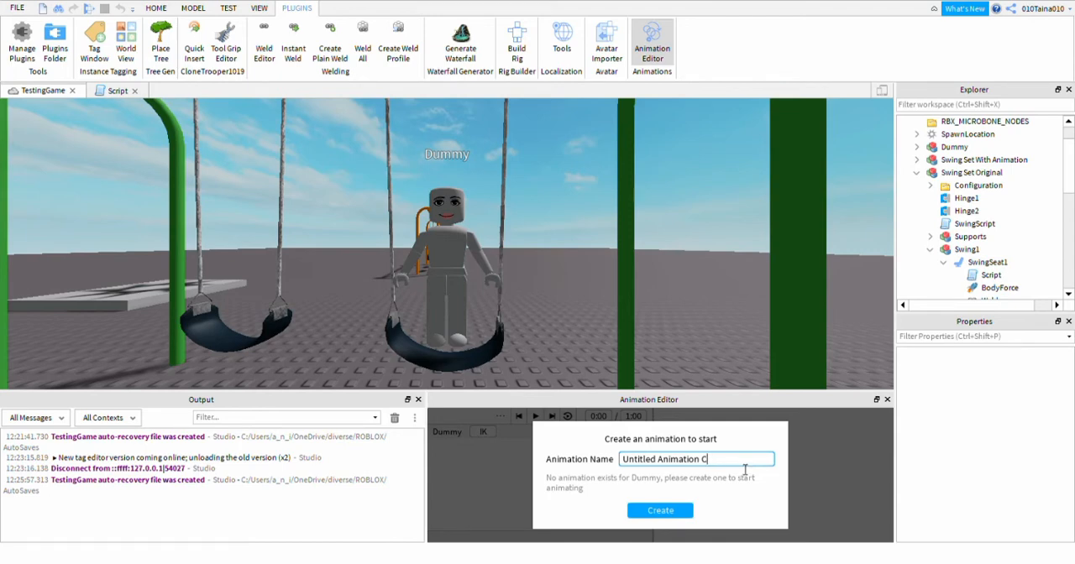
key(BackSpace)
key(BackSpace)
key(BackSpace)
key(BackSpace)
key(BackSpace)
key(BackSpace)
key(BackSpace)
key(BackSpace)
key(BackSpace)
key(BackSpace)
key(BackSpace)
key(BackSpace)
key(BackSpace)
key(BackSpace)
key(BackSpace)
key(BackSpace)
key(BackSpace)
key(BackSpace)
key(BackSpace)
key(BackSpace)
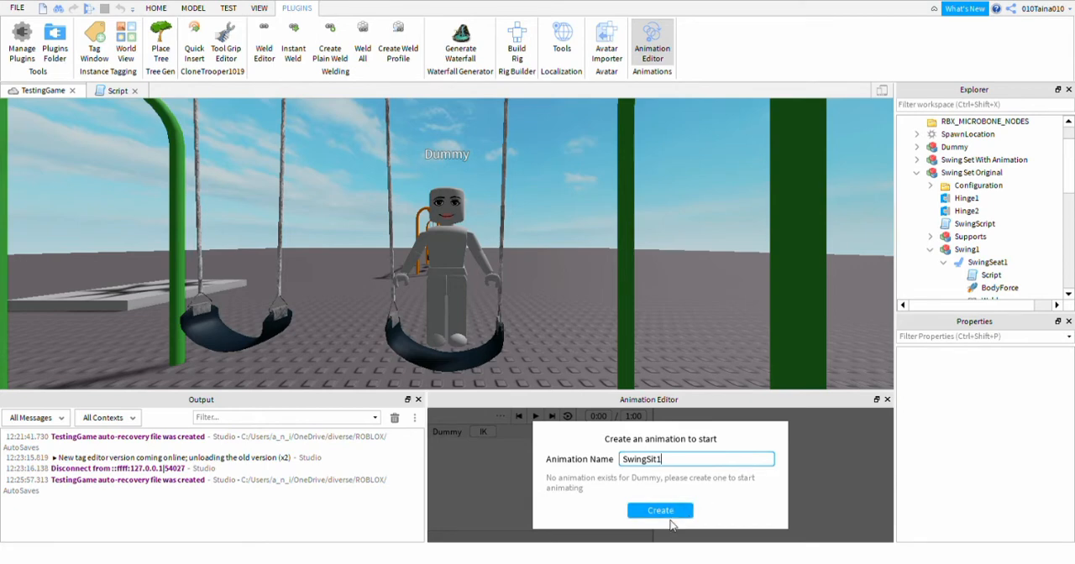
click(666, 511)
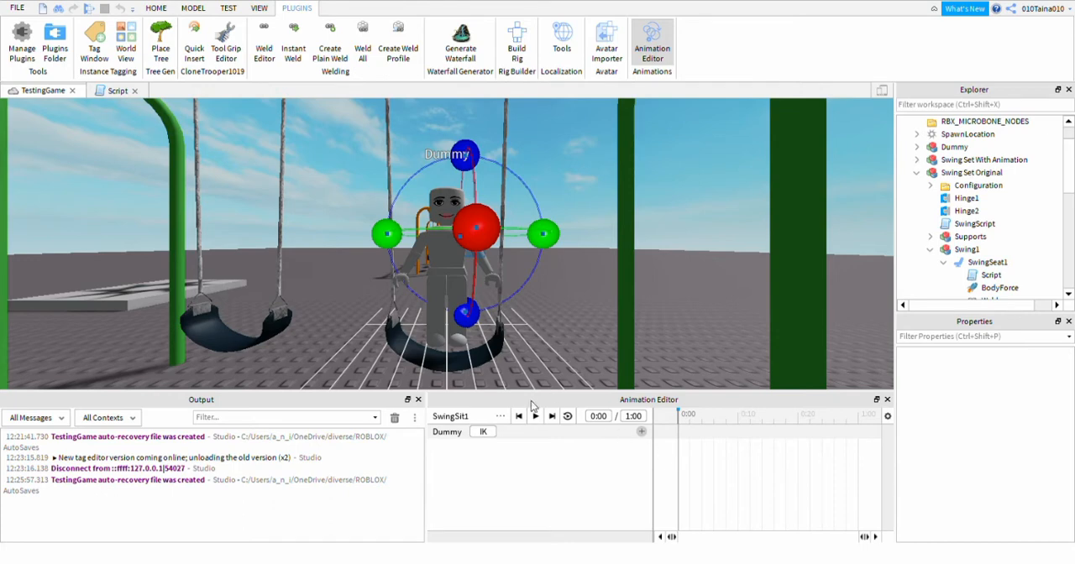
click(568, 420)
Rotate both of the Dummy's upper legs forward together into a seated position at frame 0:00.
right_drag(524, 320, 525, 319)
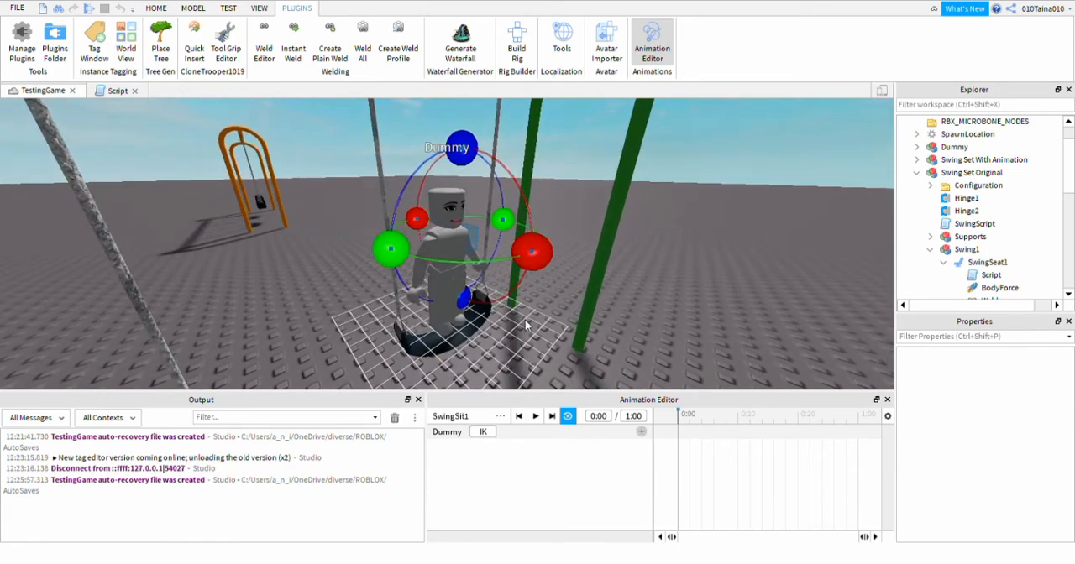
click(451, 286)
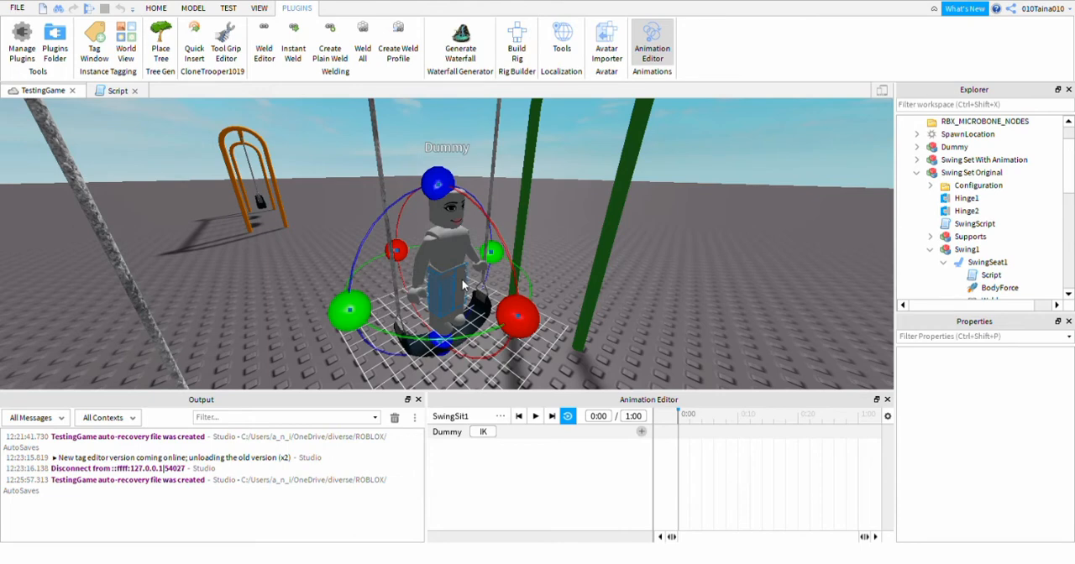
click(462, 286)
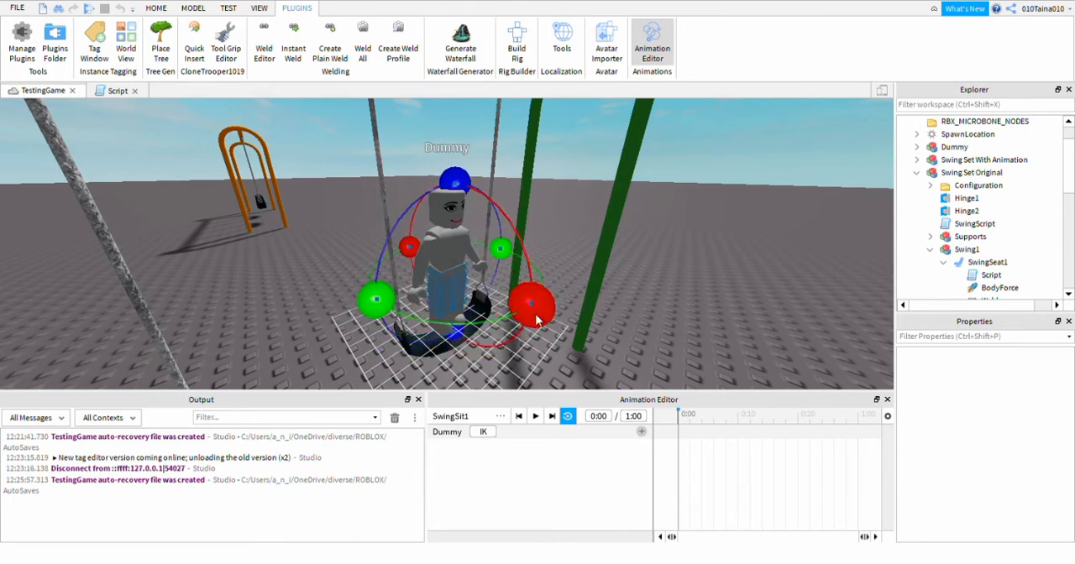
drag(538, 320, 471, 146)
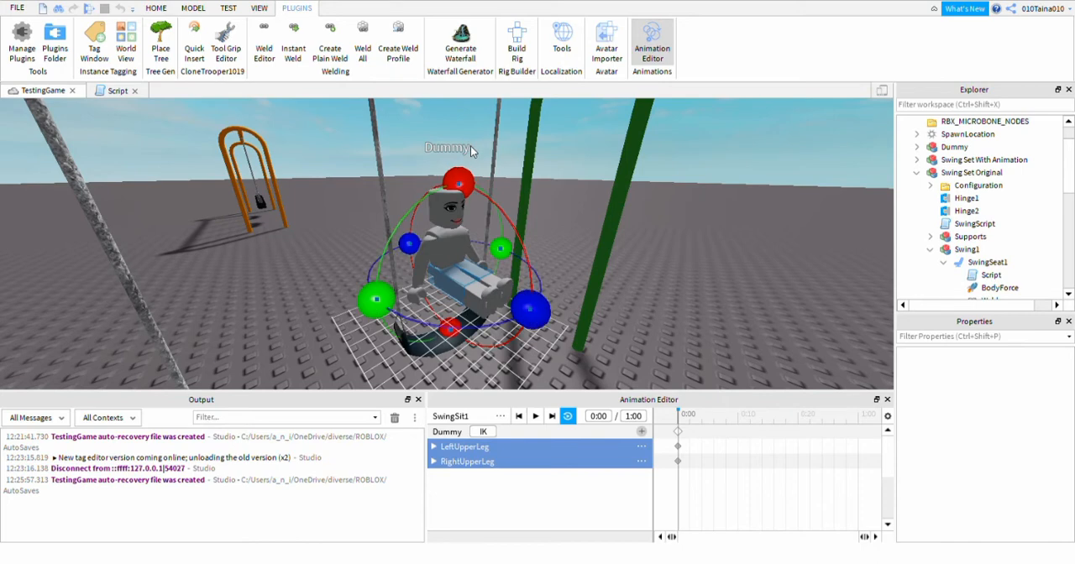
Bend the Dummy's lower legs and feet down, and raise its arms forward toward the swing ropes.
click(468, 291)
drag(472, 187, 494, 277)
right_drag(494, 277, 480, 273)
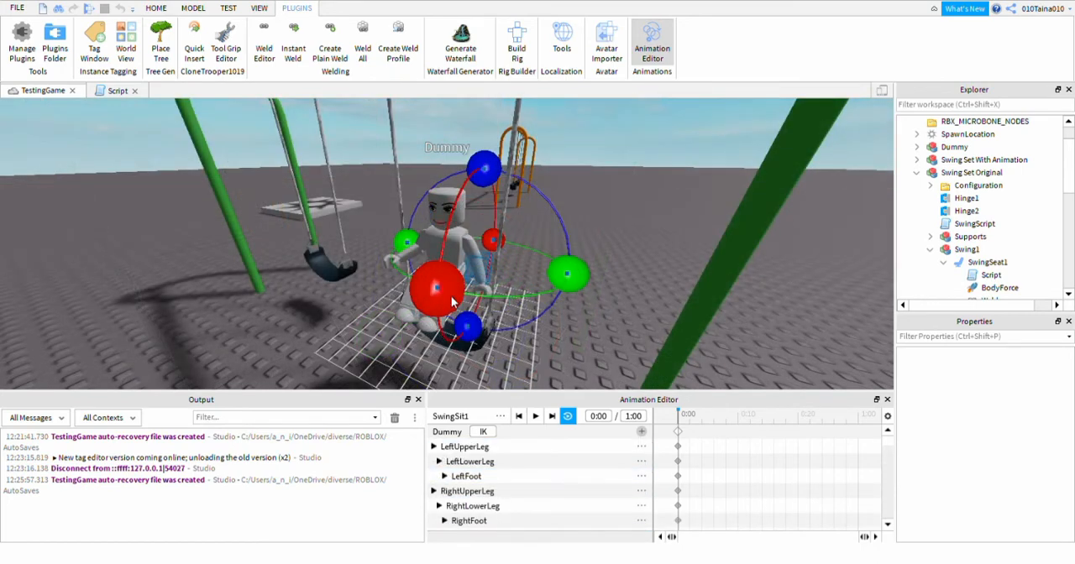
drag(447, 303, 458, 195)
right_drag(323, 313, 327, 316)
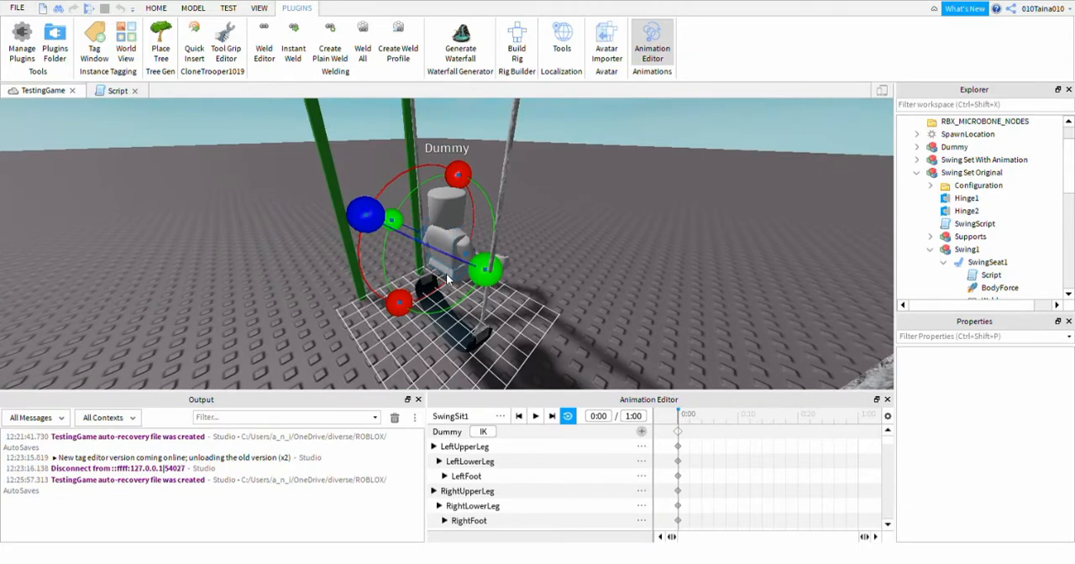
Shift the Dummy's lower torso slightly backward with the Move tool to center the seated body over the swing seat.
click(448, 279)
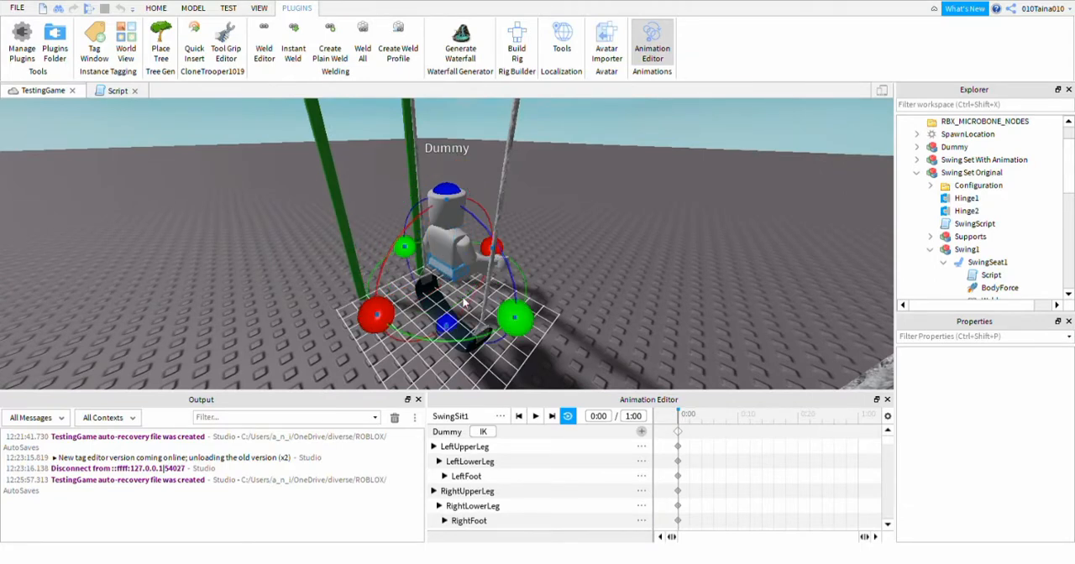
click(156, 7)
click(133, 37)
right_drag(691, 310, 690, 307)
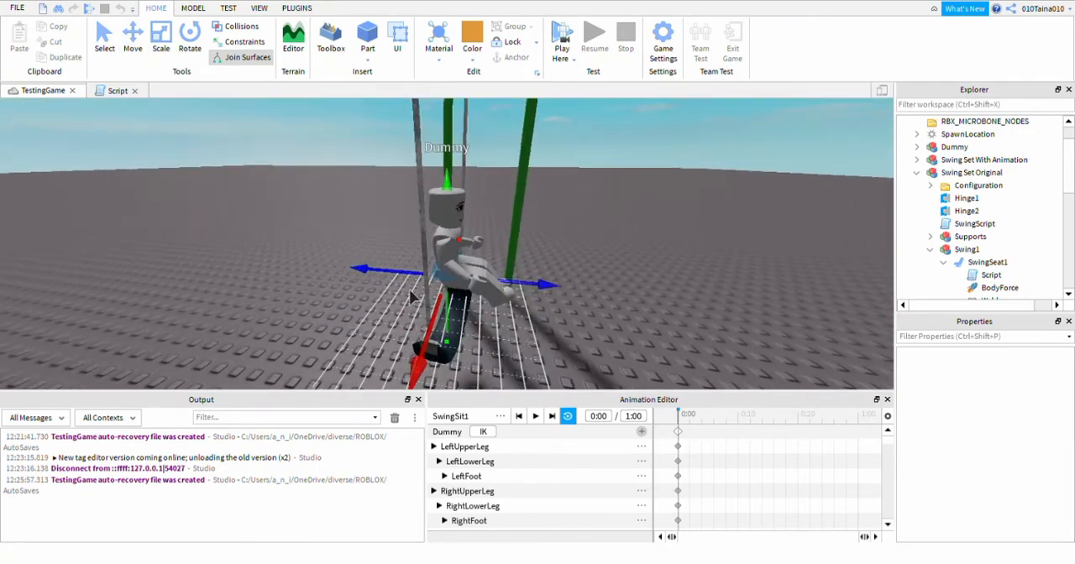
drag(368, 270, 364, 270)
drag(365, 270, 360, 269)
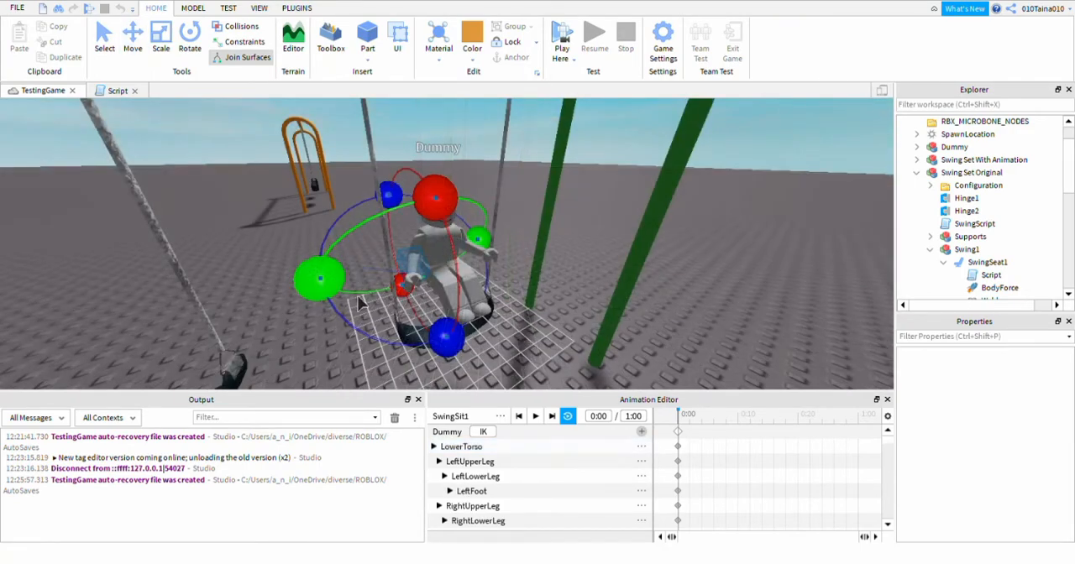
Rotate the Dummy's right and left upper arms so both hands reach out to the swing ropes.
drag(455, 347, 426, 347)
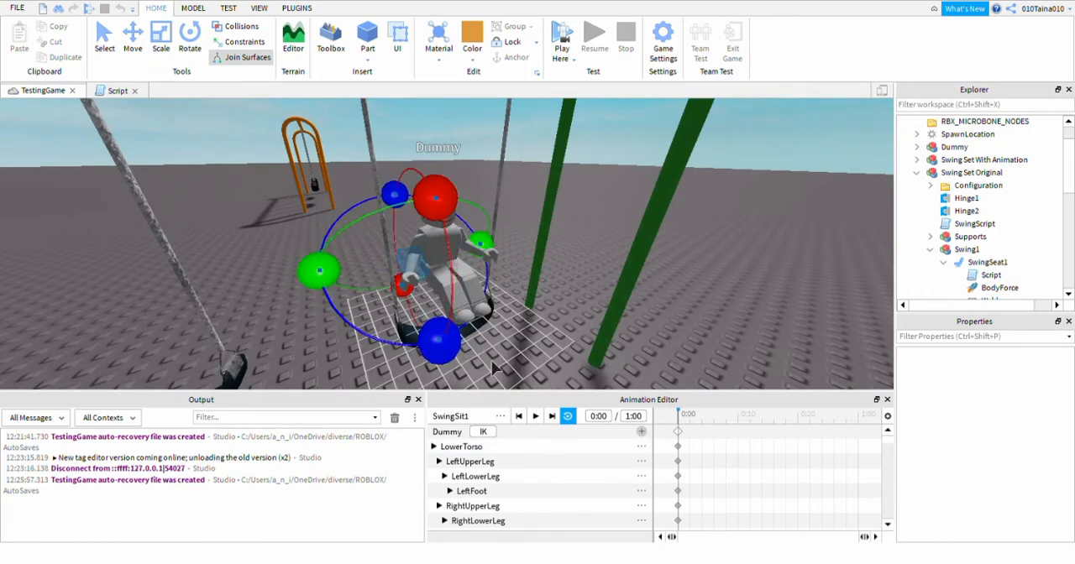
right_drag(583, 363, 583, 362)
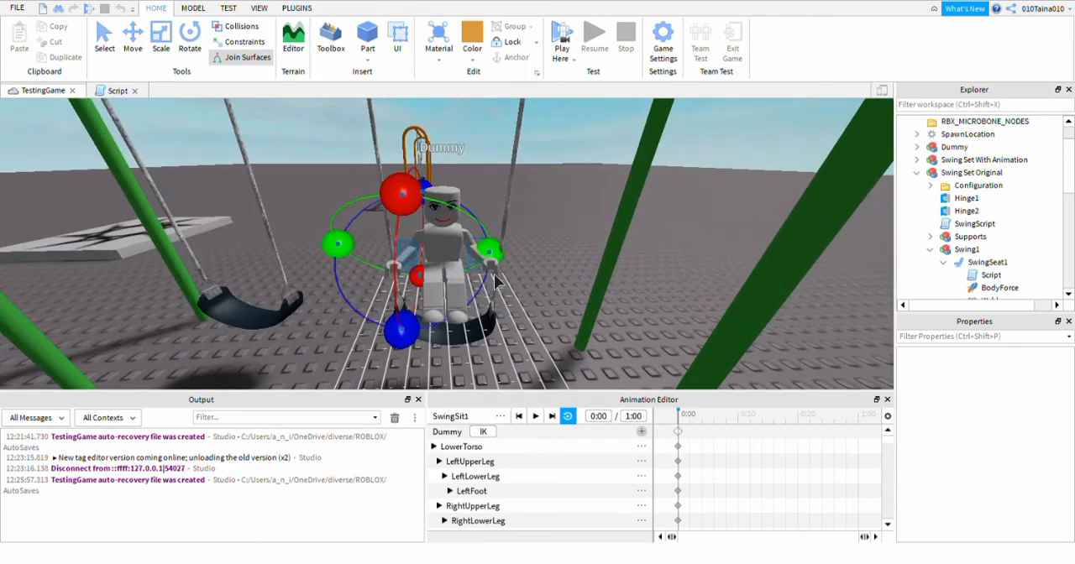
drag(502, 341, 509, 340)
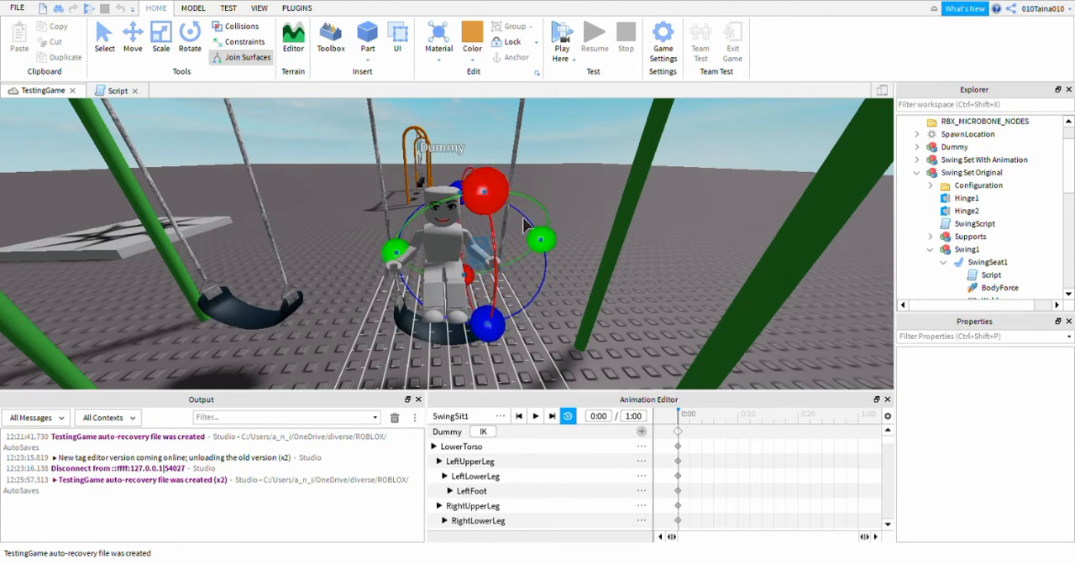
drag(514, 220, 502, 199)
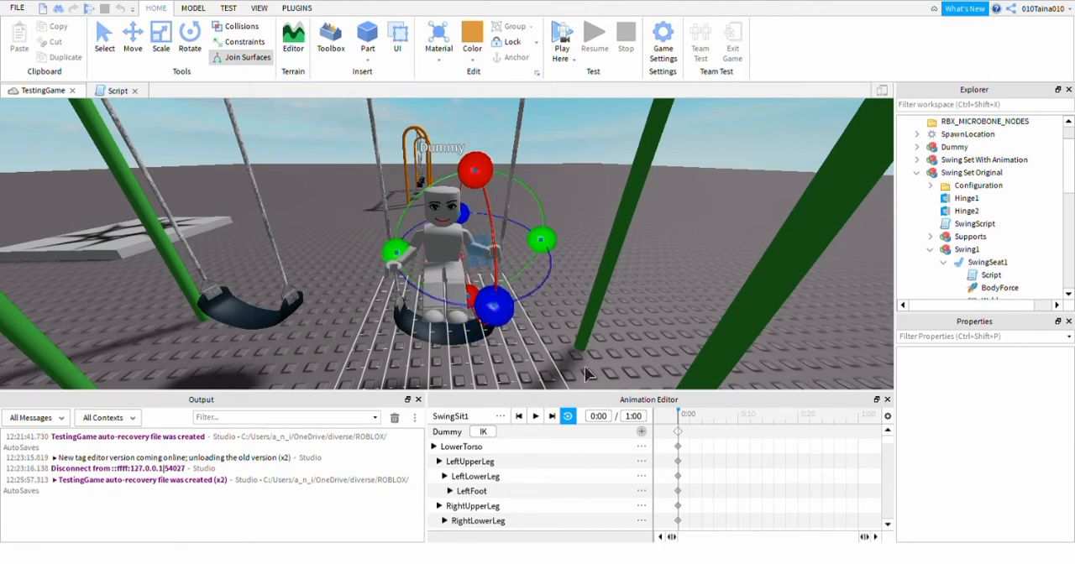
click(578, 299)
right_drag(577, 278, 577, 278)
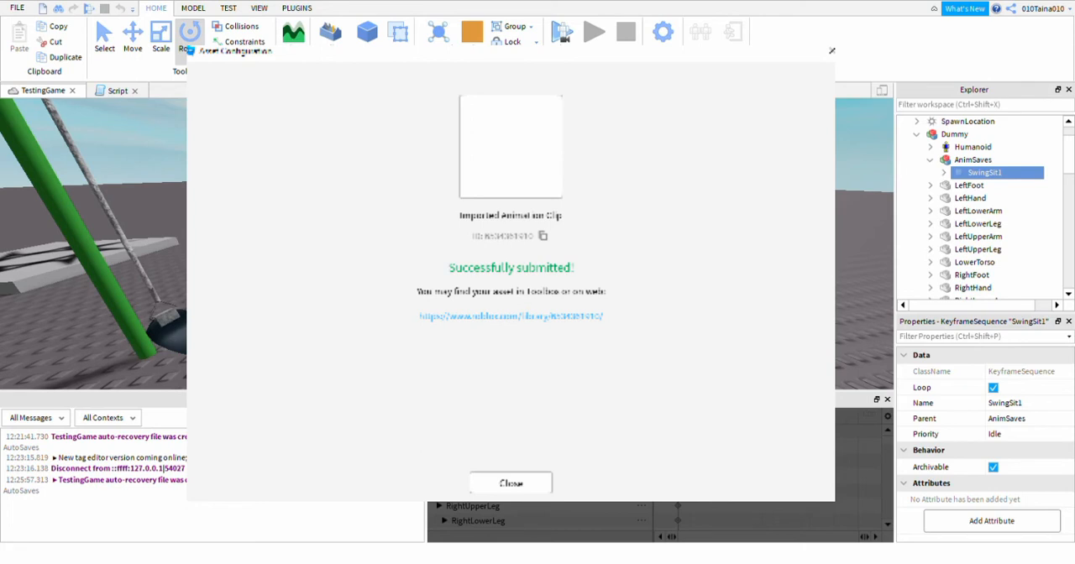
Paste the published animation's asset ID as the AnimationId of SwingSit under SwingSeat1, and check the seat's Script.
click(510, 484)
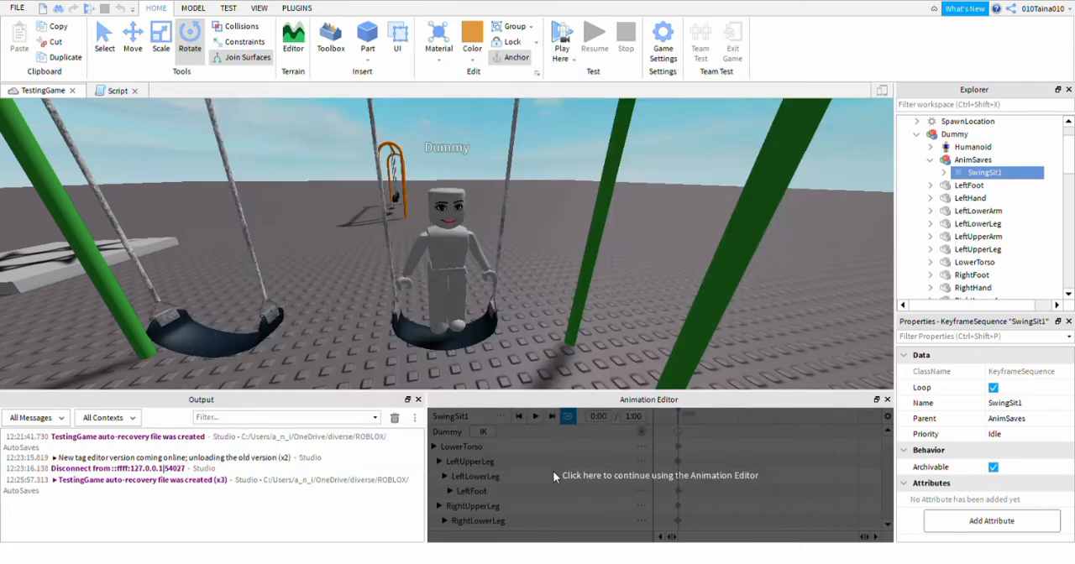
click(916, 135)
scroll(1000, 239, down, 2)
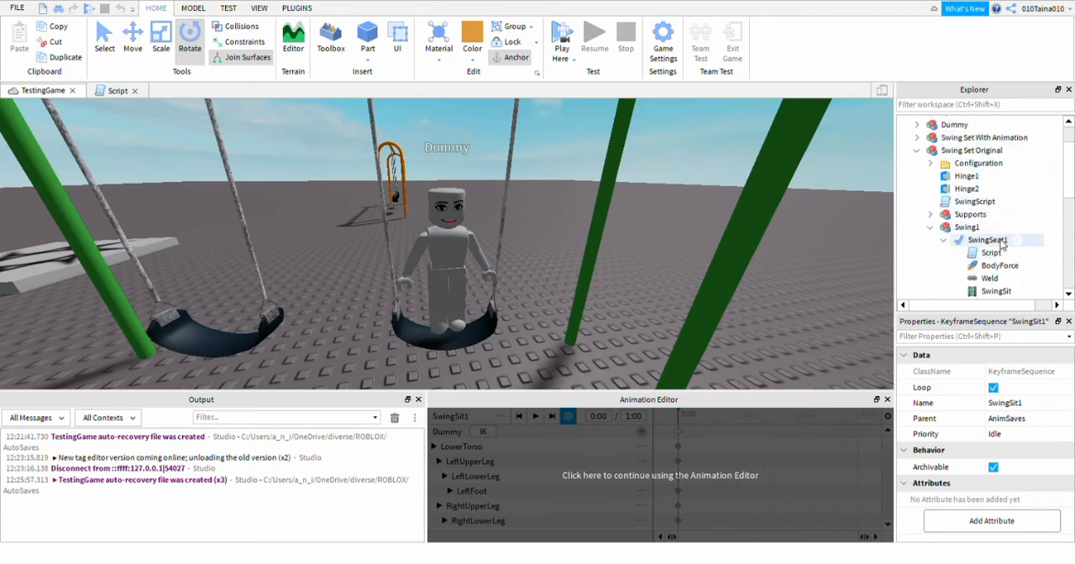
click(999, 267)
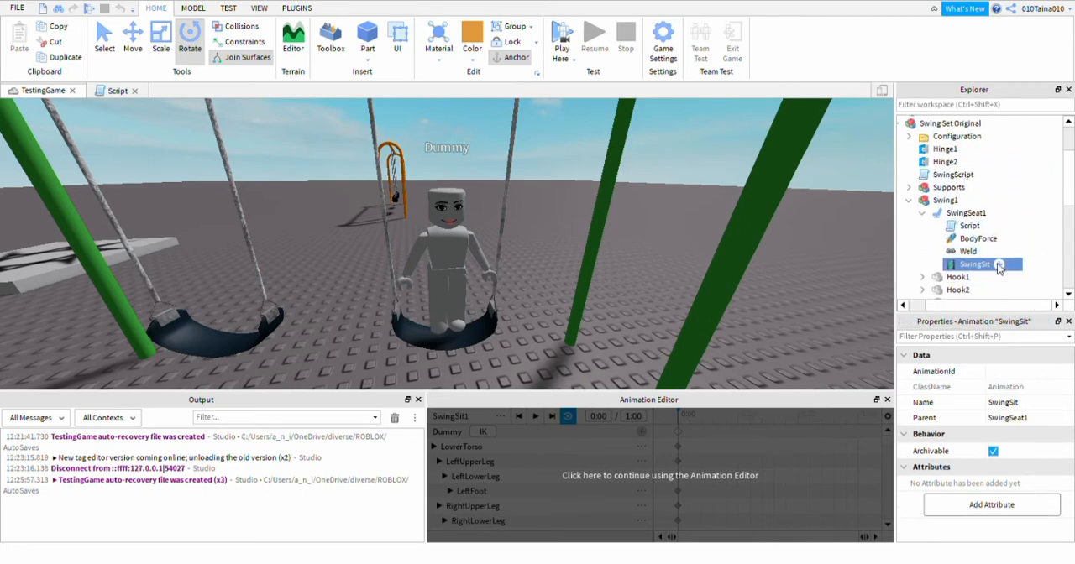
click(966, 371)
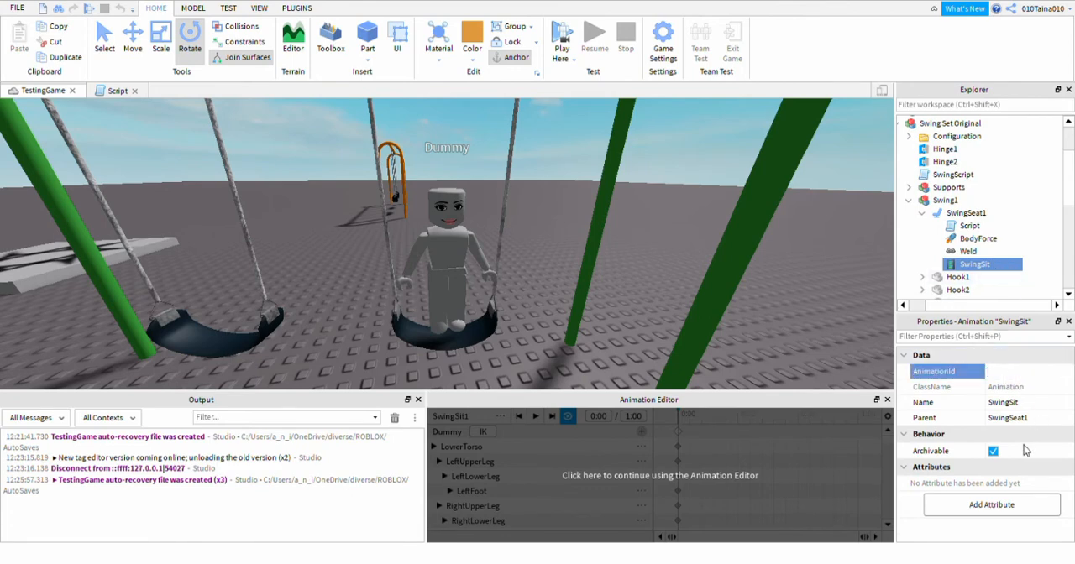
key(ctrl+v)
key(Return)
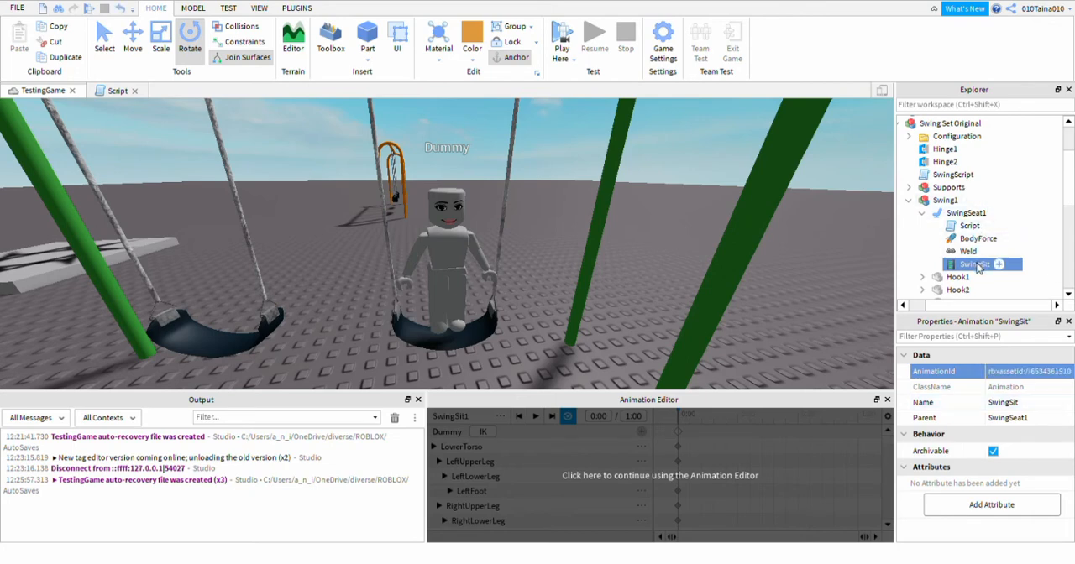
click(950, 228)
click(114, 90)
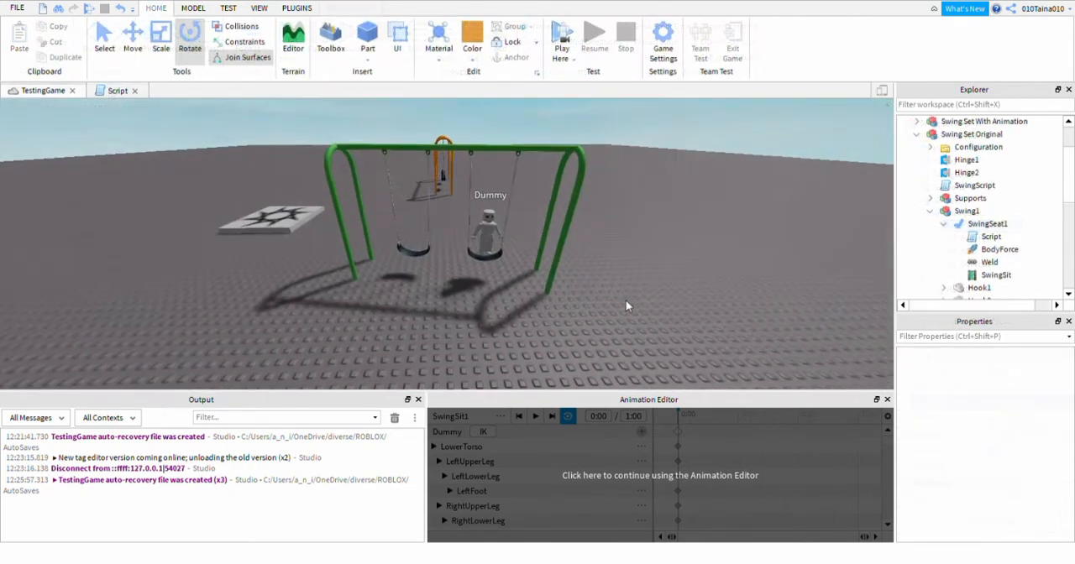
Move the Dummy off the swing to the ground beside the green swing set and playtest sitting on the swing.
scroll(625, 300, up, 5)
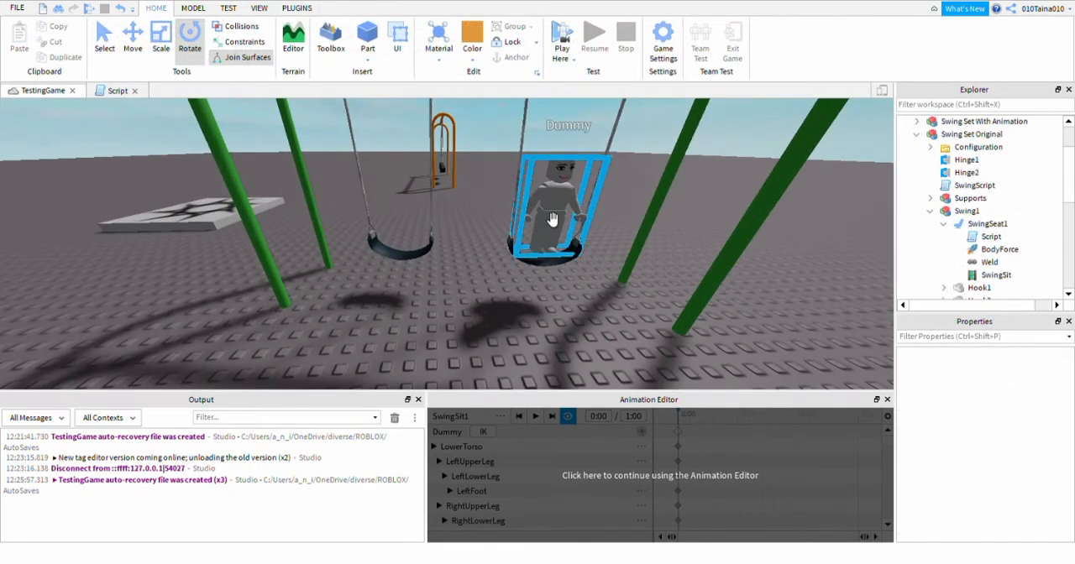
drag(561, 221, 793, 288)
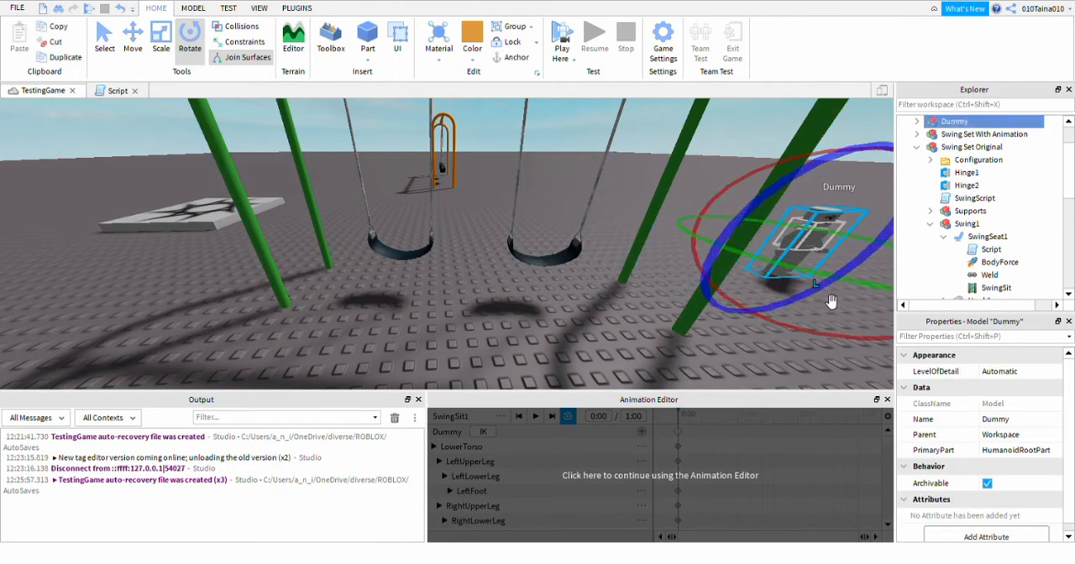
click(563, 33)
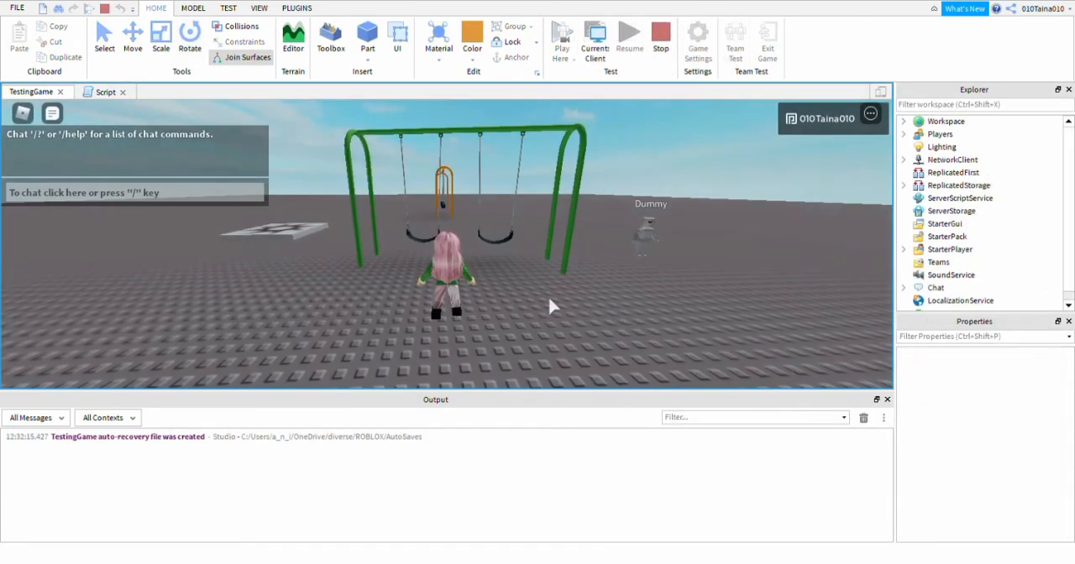
key(w)
key(w)
right_drag(549, 299, 549, 299)
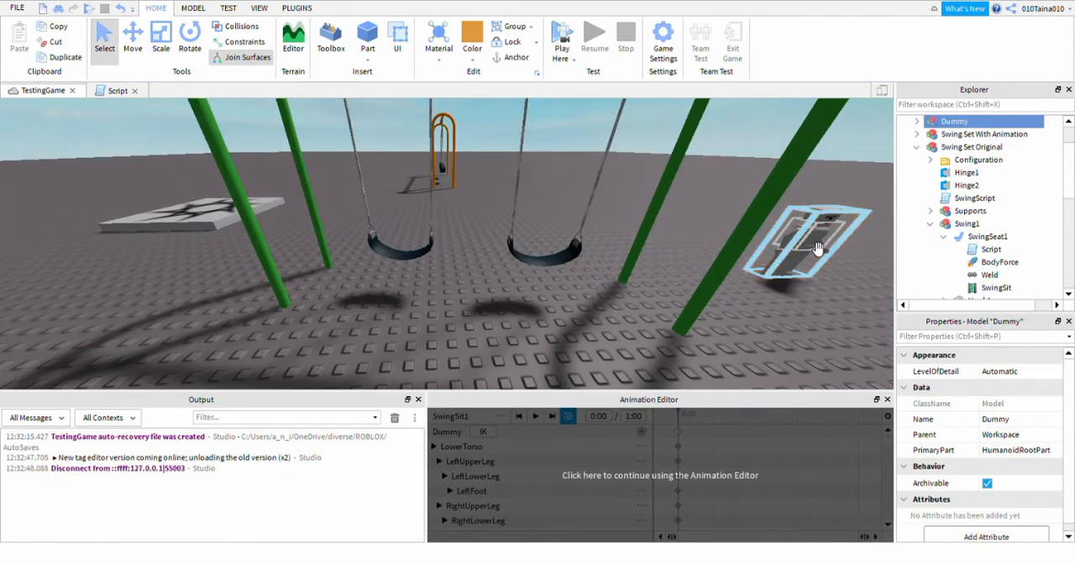
Place the Dummy on the left-hand swing seat of the green swing set and resume editing SwingSit1.
key(f)
key(ctrl+2)
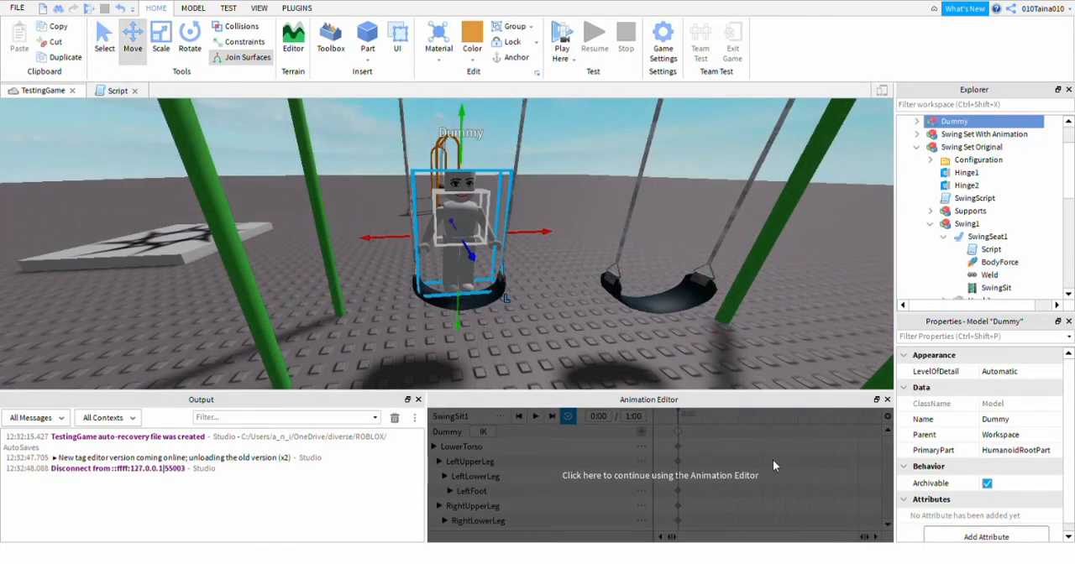
click(729, 465)
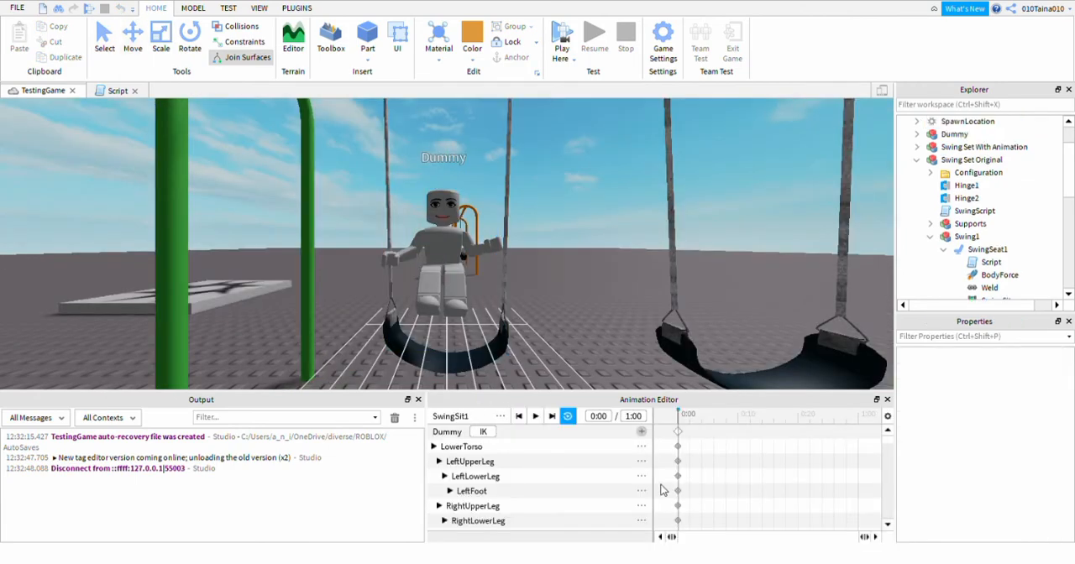
Refine the rotation of the Dummy's upper arm in the SwingSit1 sitting pose, working from a side view.
right_drag(579, 301, 579, 295)
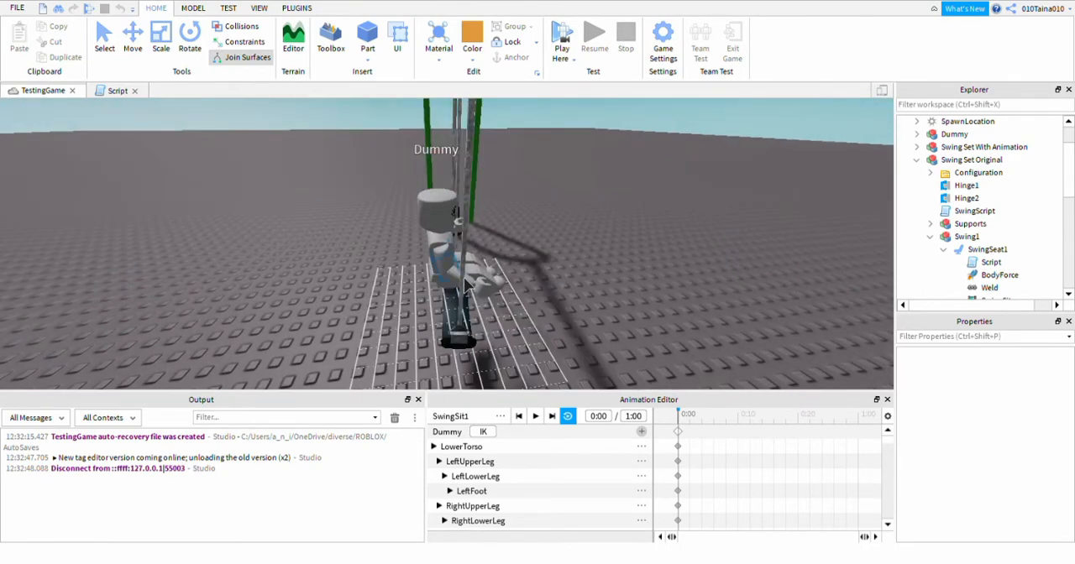
click(466, 279)
drag(536, 226, 517, 195)
click(473, 313)
click(459, 284)
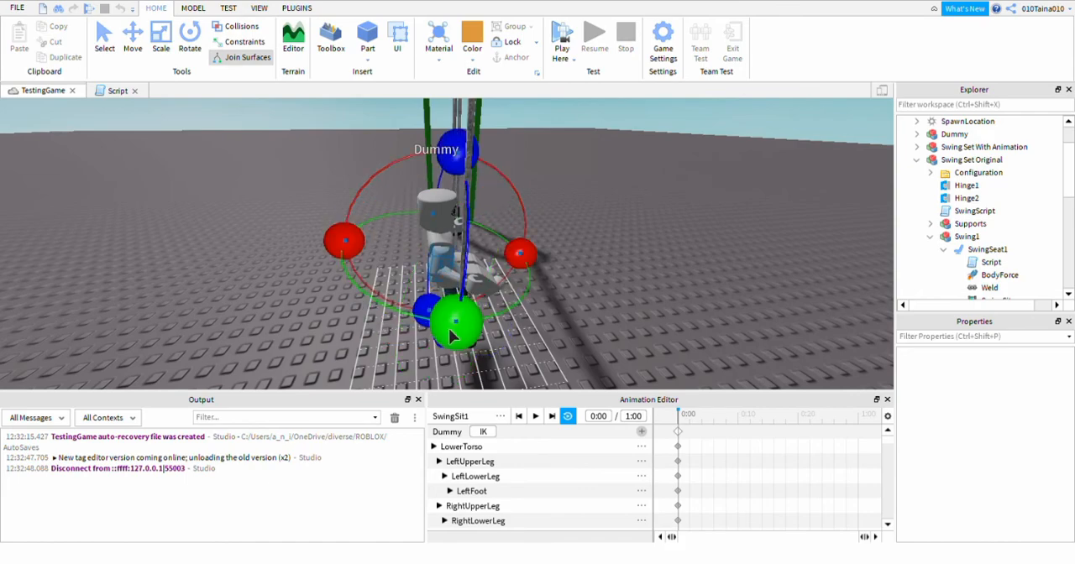
drag(449, 329, 452, 339)
Publish the revised SwingSit1 animation by overwriting an existing asset.
right_drag(687, 298, 687, 303)
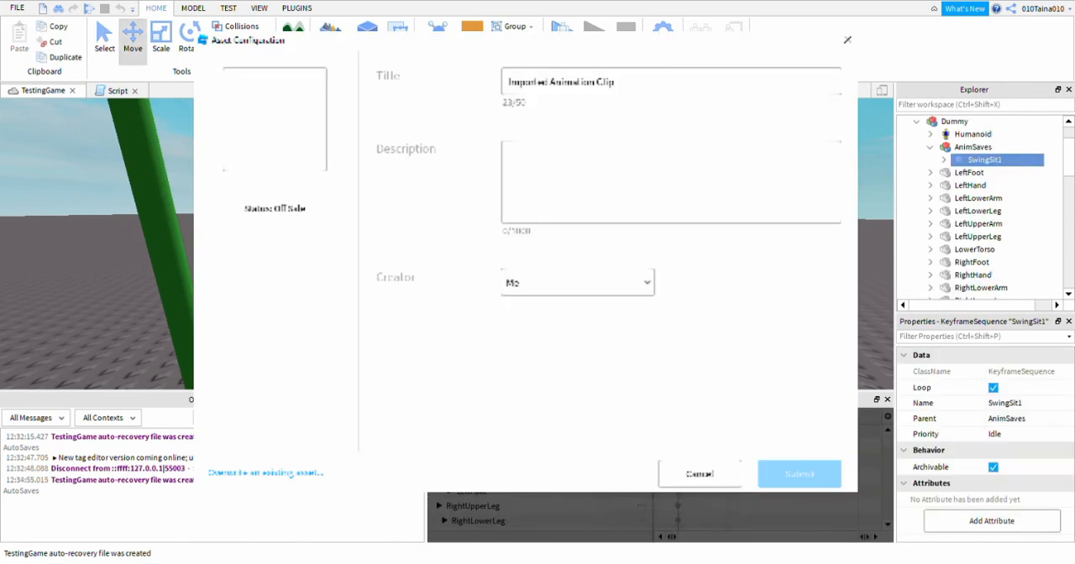
click(278, 474)
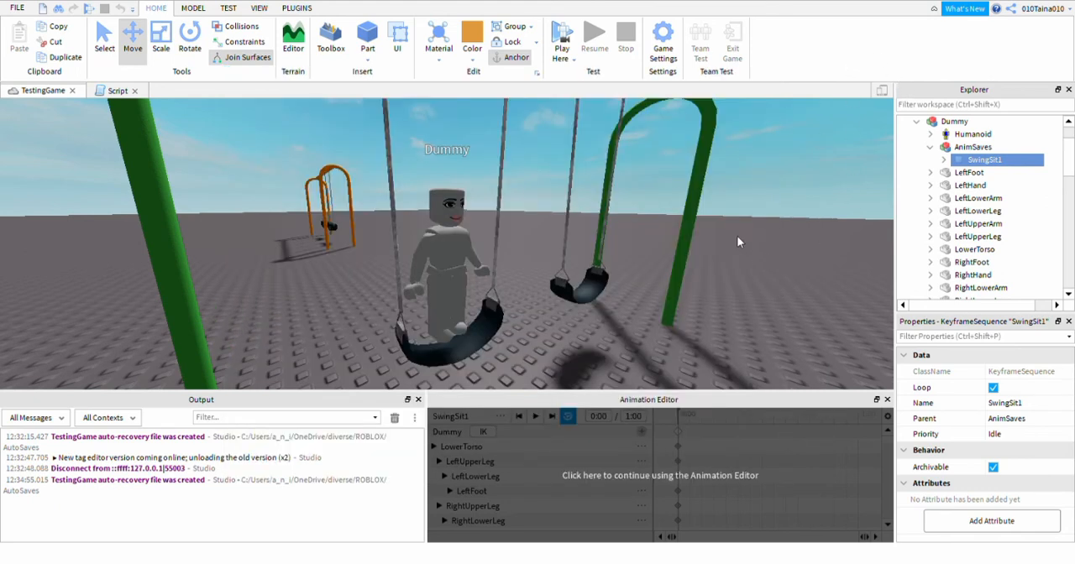
Playtest the game and walk the avatar onto the free swing to examine the revised sitting animation up close.
click(562, 35)
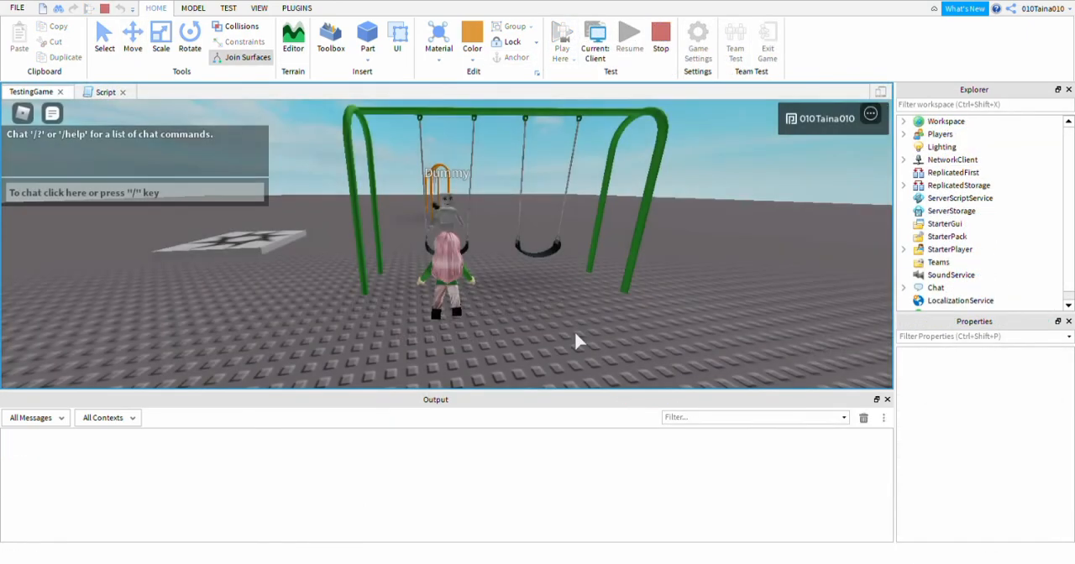
key(w)
right_drag(556, 309, 556, 310)
key(w)
scroll(471, 338, up, 4)
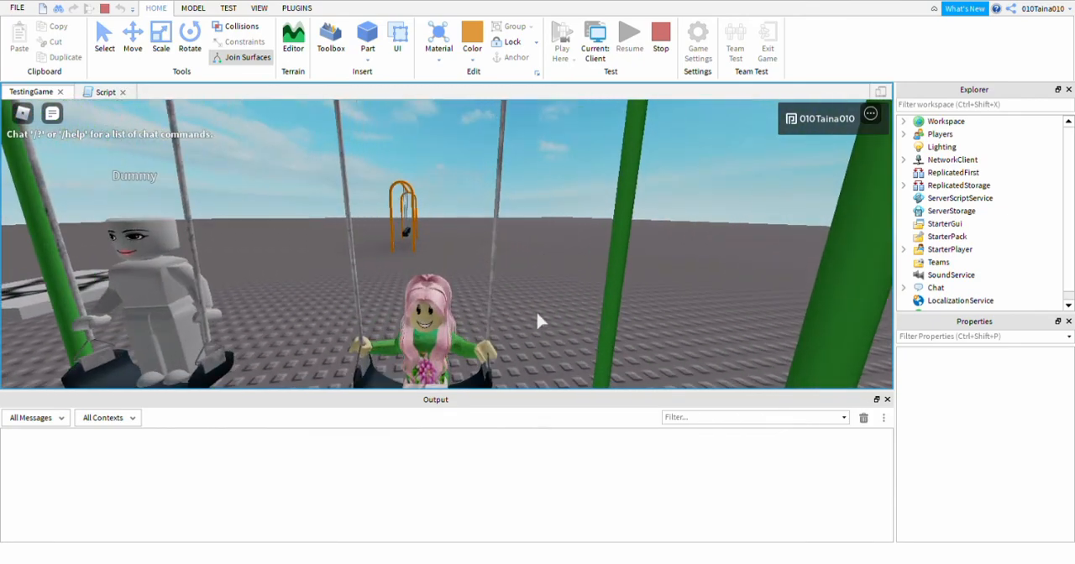